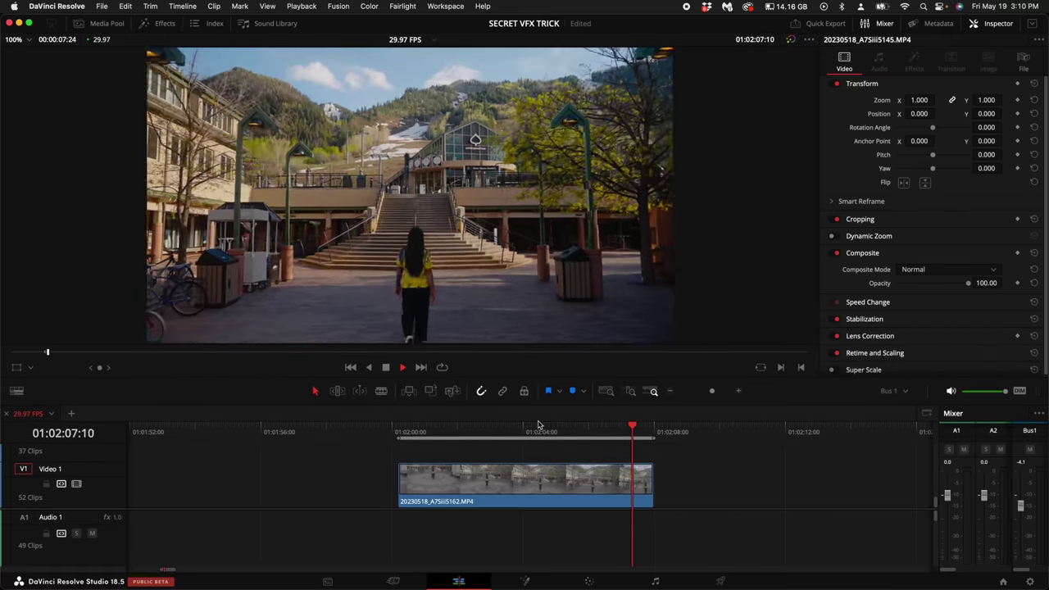
Switch from DaVinci Resolve to the Envato Elements website
{"action": "key", "text": "super+Tab"}
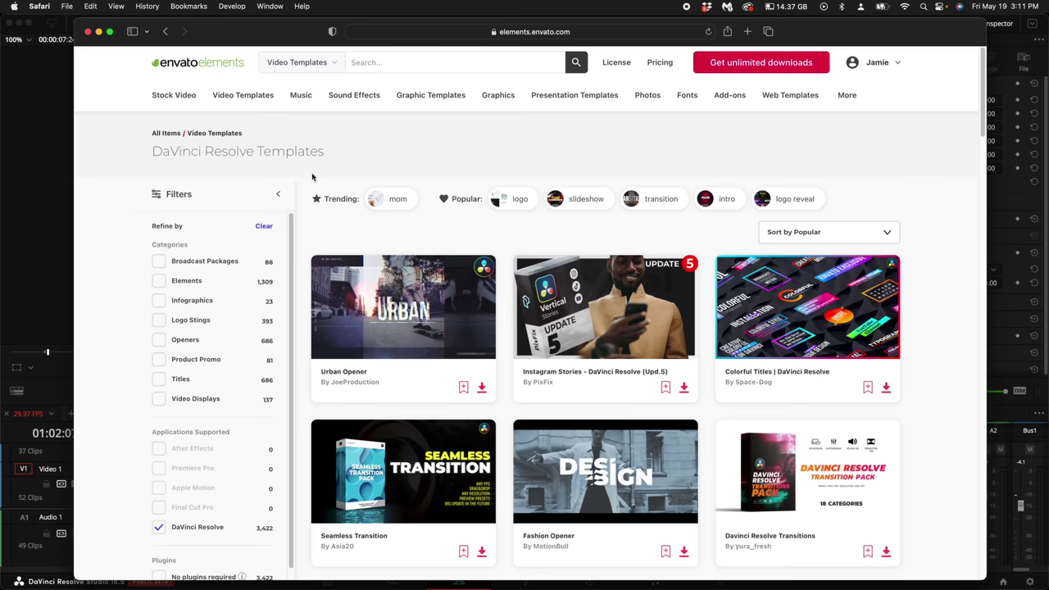
Filter Envato video templates to DaVinci Resolve and sort them by New
{"action": "scroll", "coordinate": [311, 176], "scroll_direction": "down", "scroll_amount": 5}
{"action": "scroll", "coordinate": [735, 249], "scroll_direction": "up", "scroll_amount": 5}
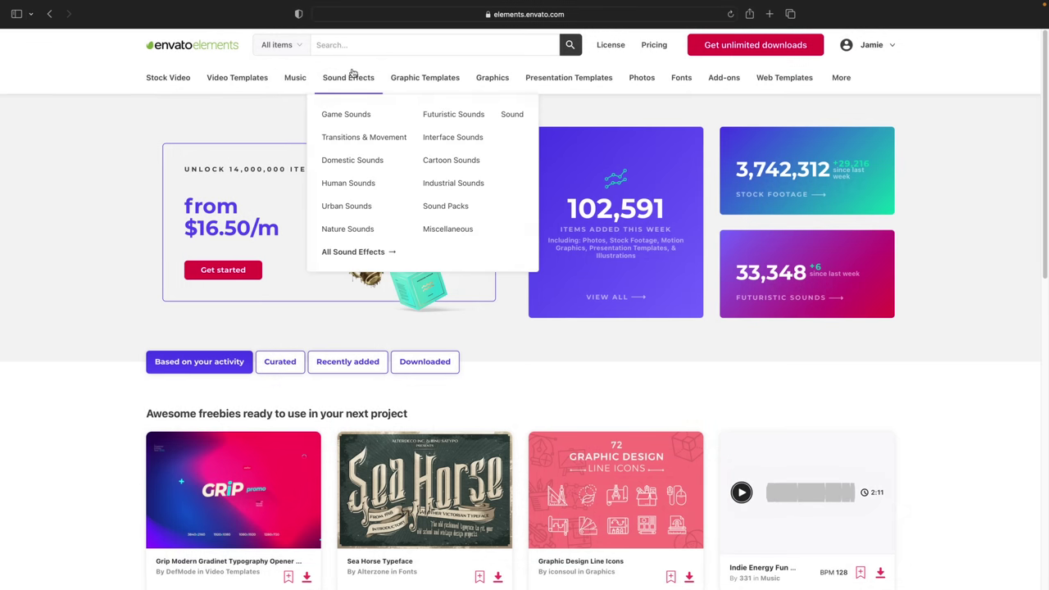
{"action": "mouse_move", "coordinate": [229, 85]}
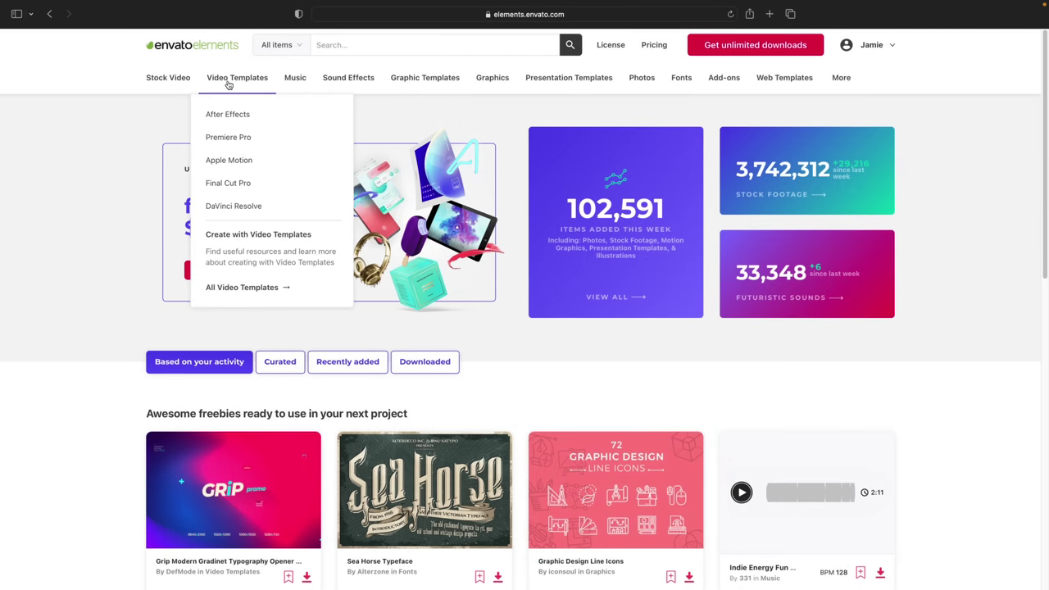
{"action": "left_click", "coordinate": [231, 208]}
{"action": "left_click", "coordinate": [837, 215]}
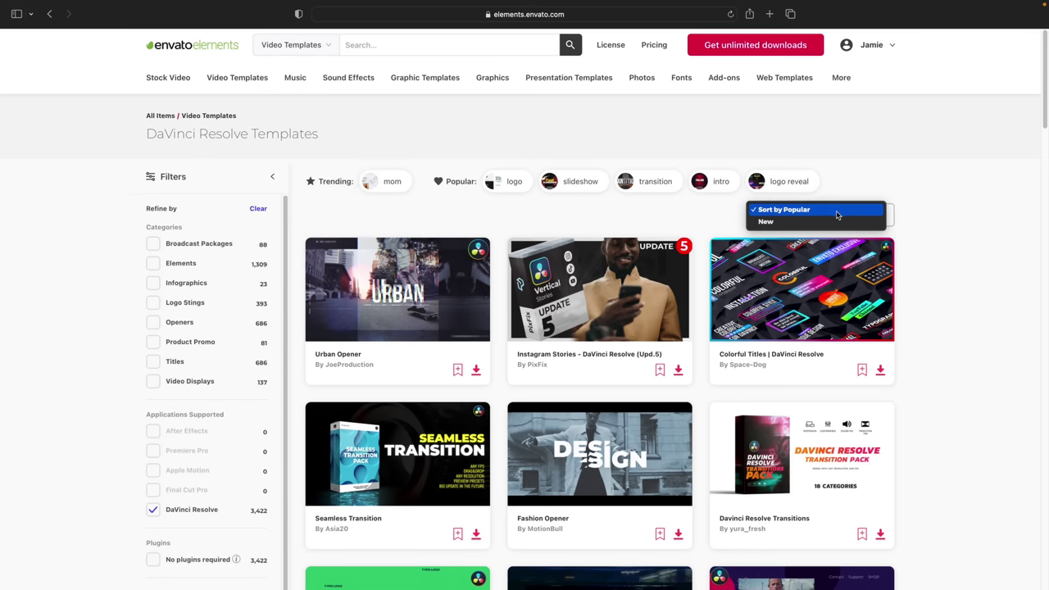
{"action": "left_click", "coordinate": [824, 222]}
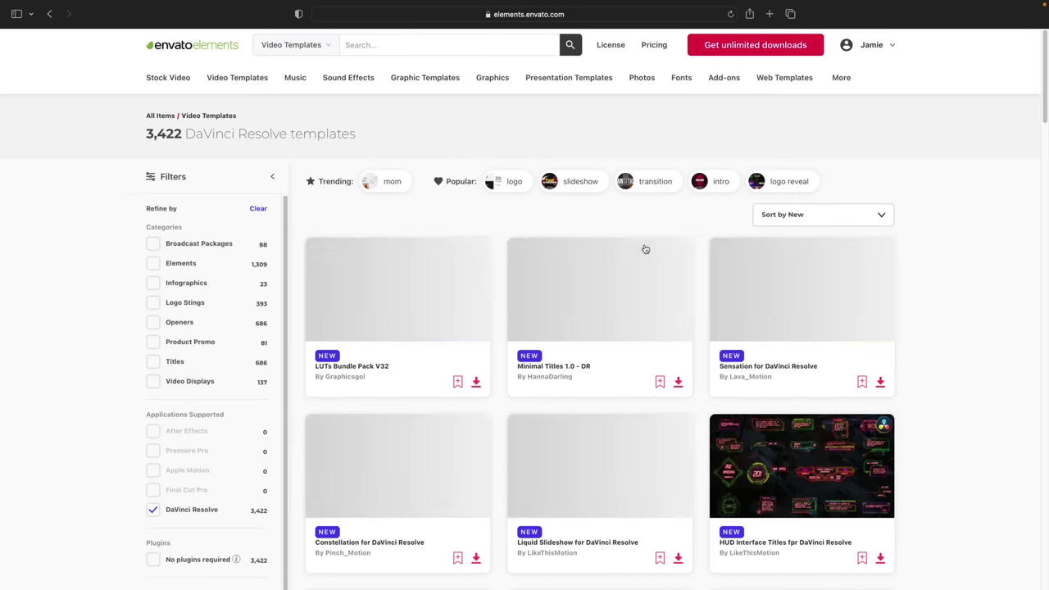
Search 'techno hud', then Add & Download the Techno HUD Titles 4K template
{"action": "scroll", "coordinate": [702, 381], "scroll_direction": "down", "scroll_amount": 4}
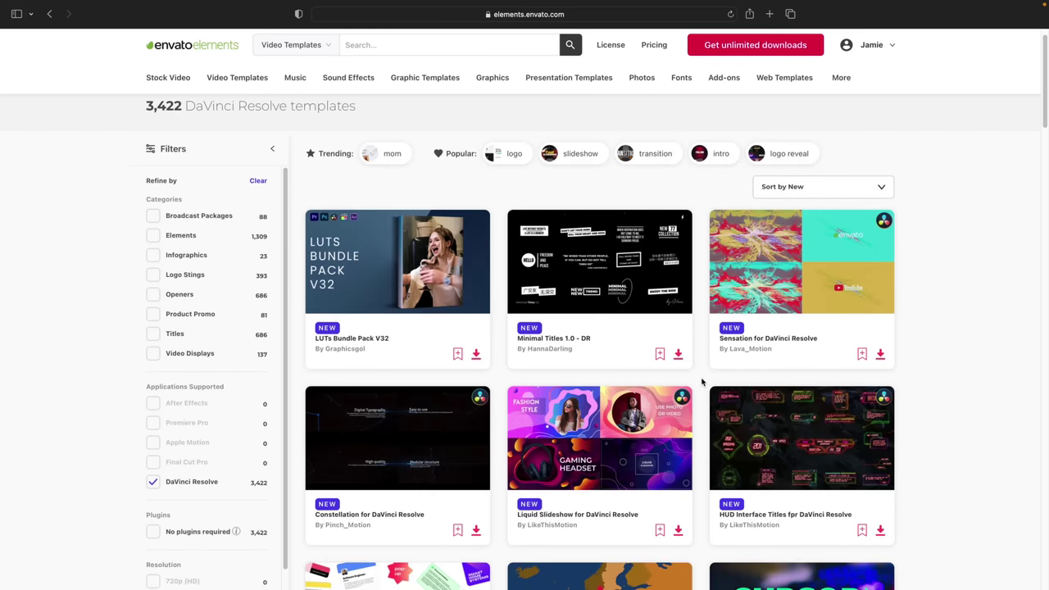
{"action": "scroll", "coordinate": [701, 382], "scroll_direction": "down", "scroll_amount": 1}
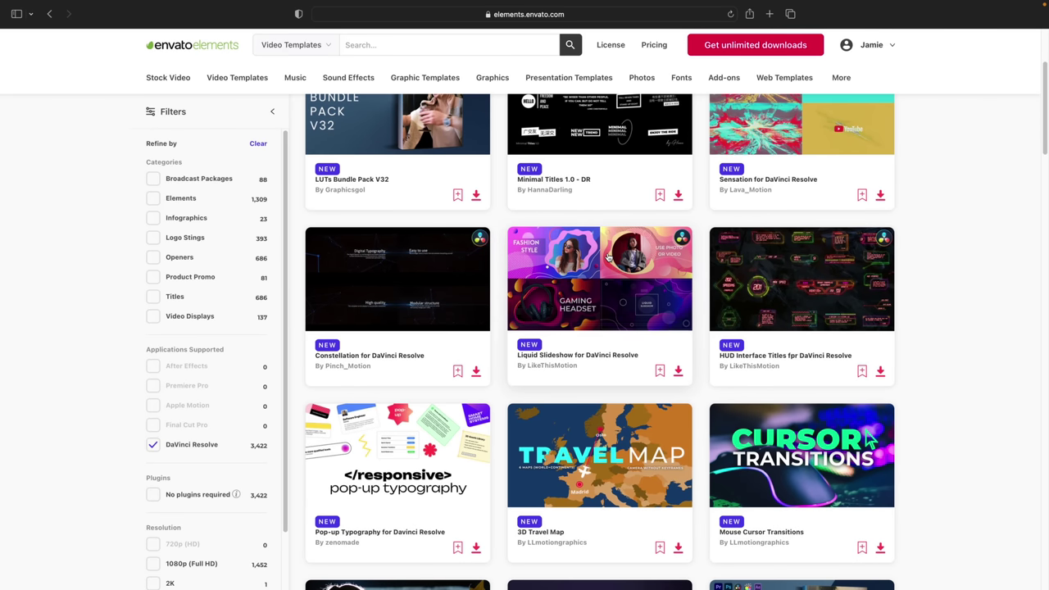
{"action": "mouse_move", "coordinate": [607, 256]}
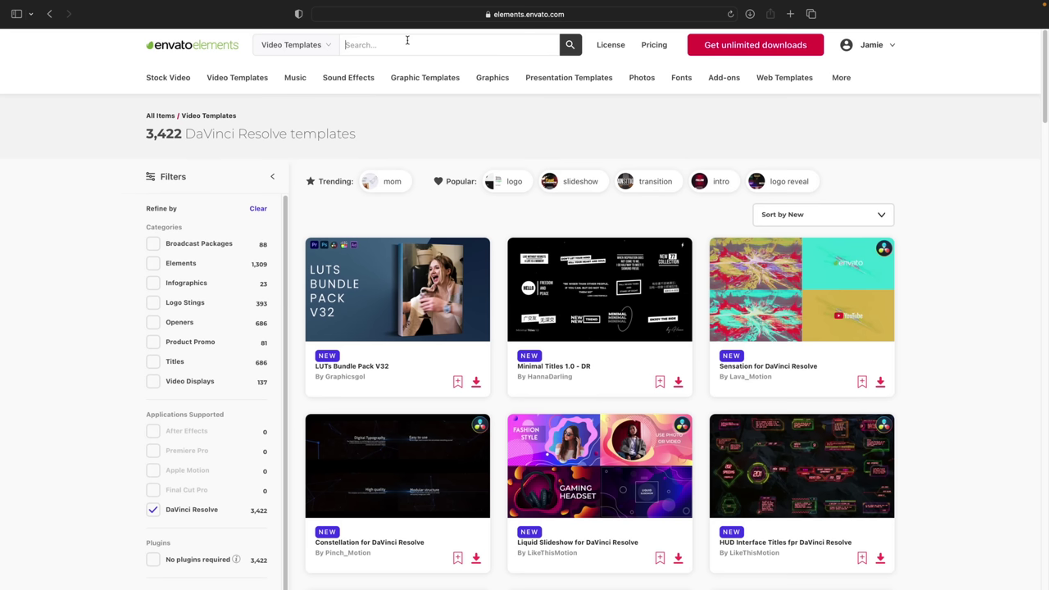
{"action": "left_click", "coordinate": [405, 41]}
{"action": "type", "text": "techno hud"}
{"action": "key", "text": "Return"}
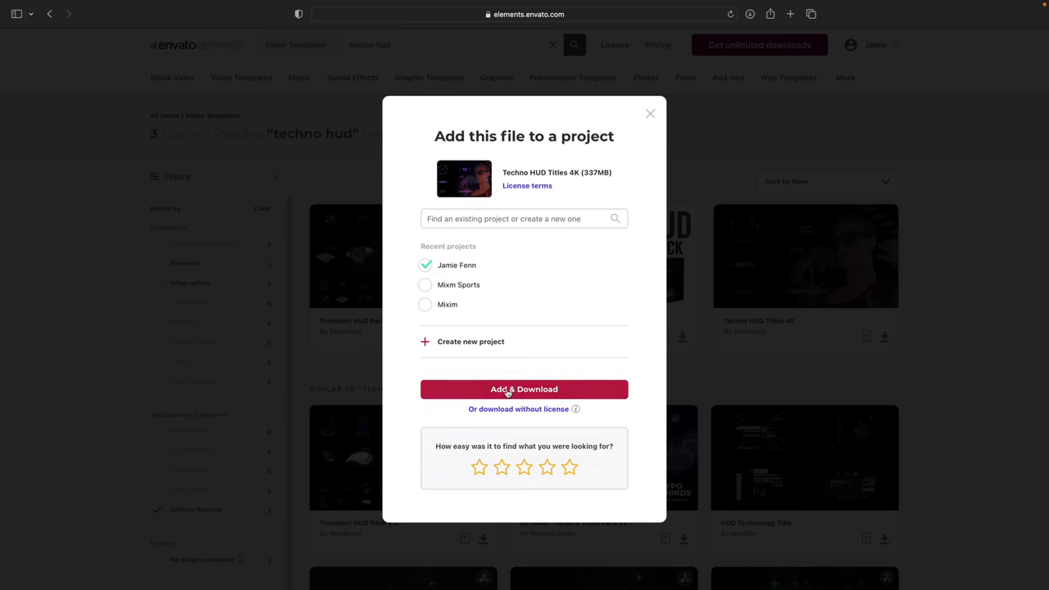
{"action": "left_click", "coordinate": [507, 388]}
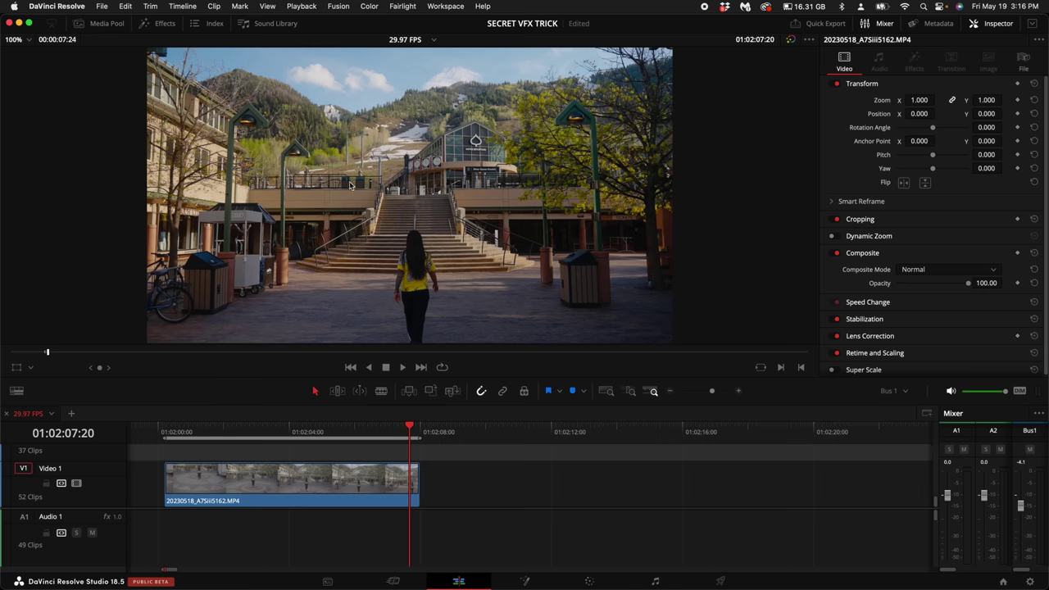
In Project Manager, restore Techno HUD Titles.dra from Downloads > techno-hud as a project archive
{"action": "left_click", "coordinate": [98, 6]}
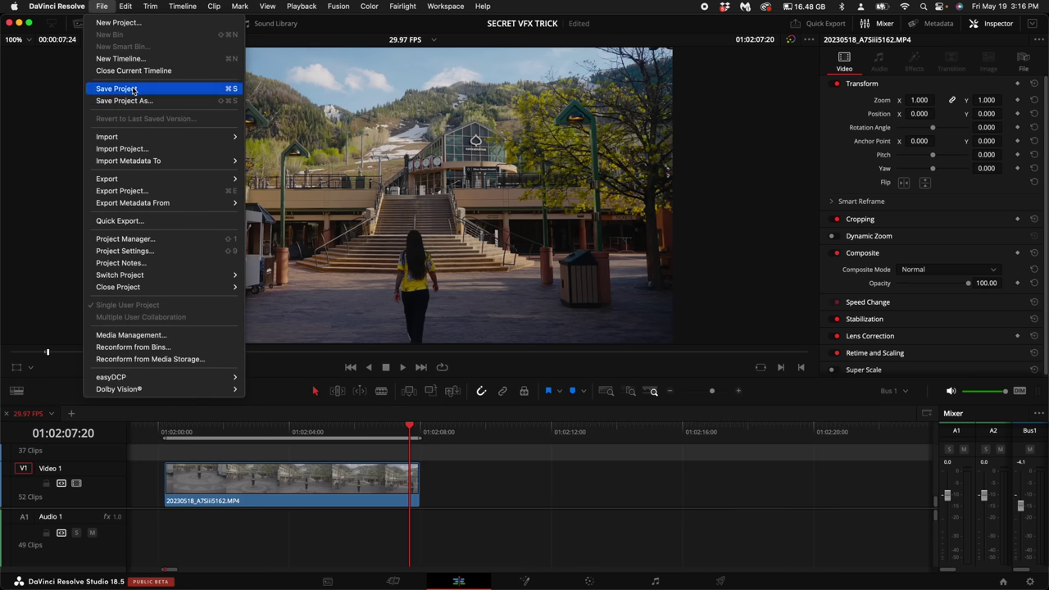
{"action": "left_click", "coordinate": [165, 243]}
{"action": "right_click", "coordinate": [490, 253]}
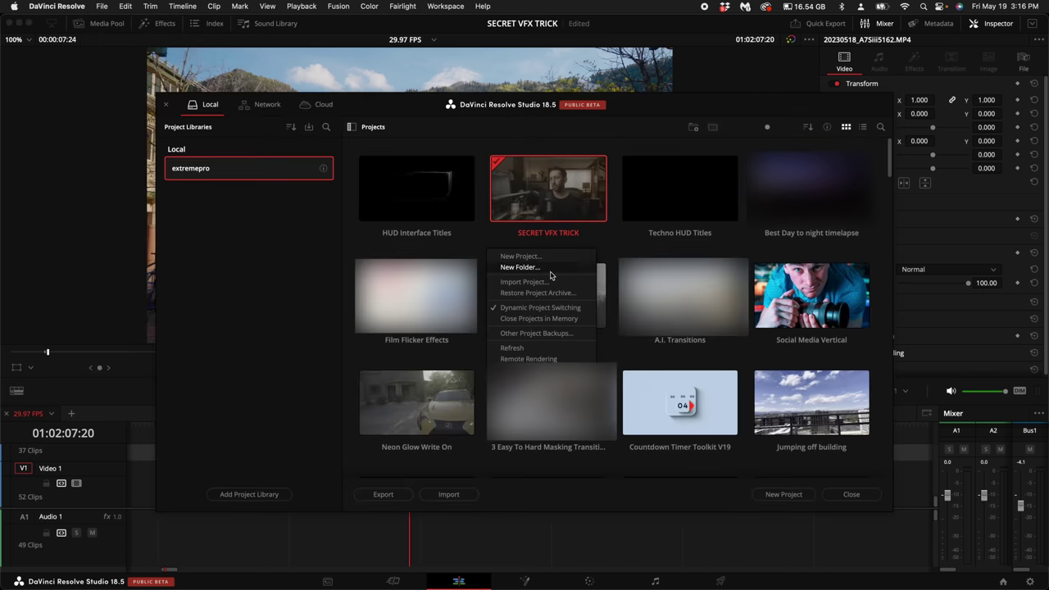
{"action": "left_click", "coordinate": [553, 295]}
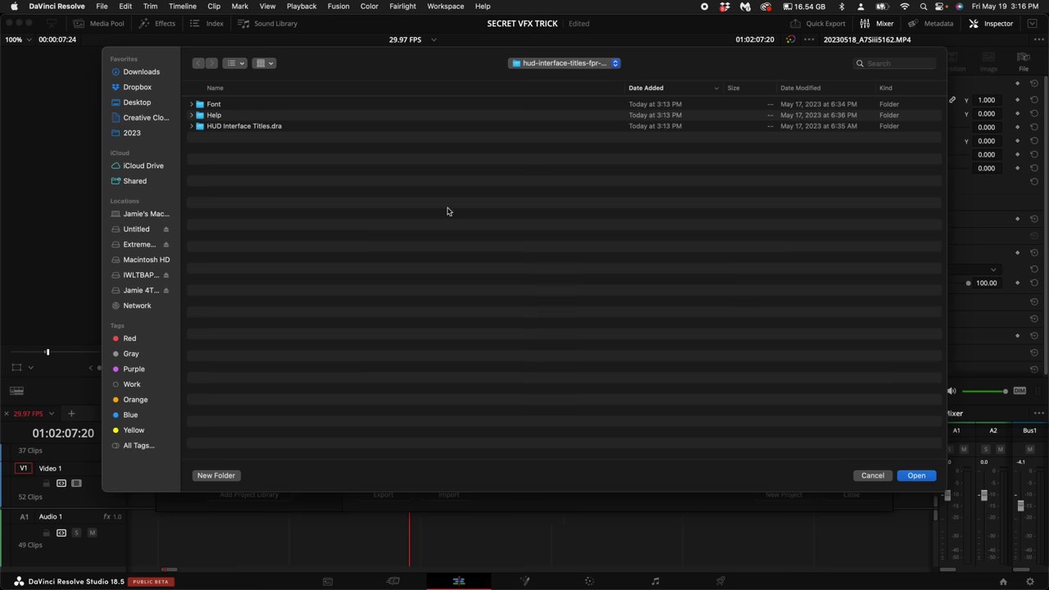
{"action": "left_click", "coordinate": [142, 73]}
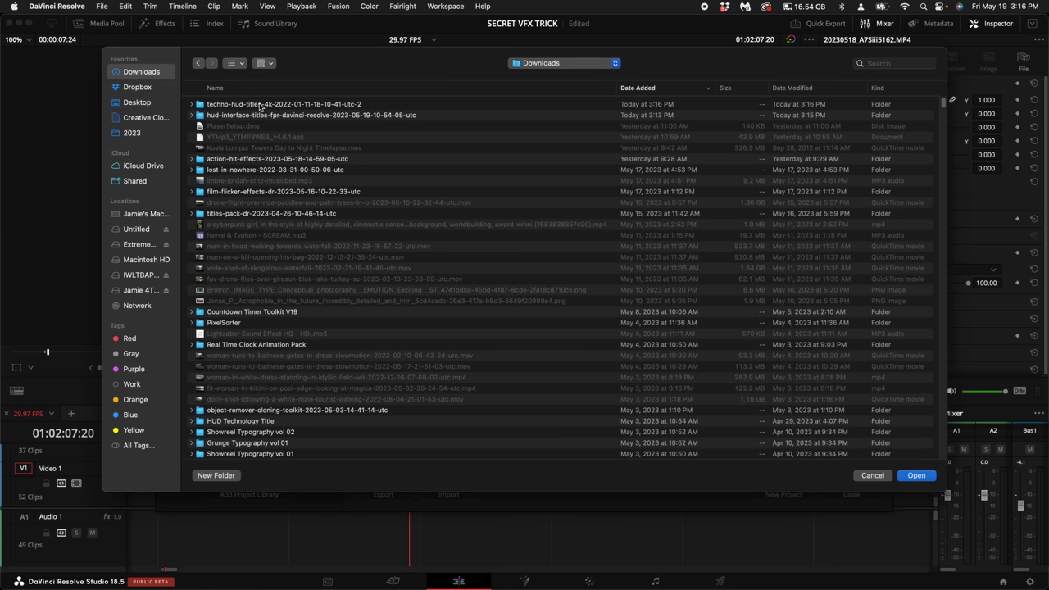
{"action": "double_click", "coordinate": [260, 106]}
{"action": "double_click", "coordinate": [225, 127]}
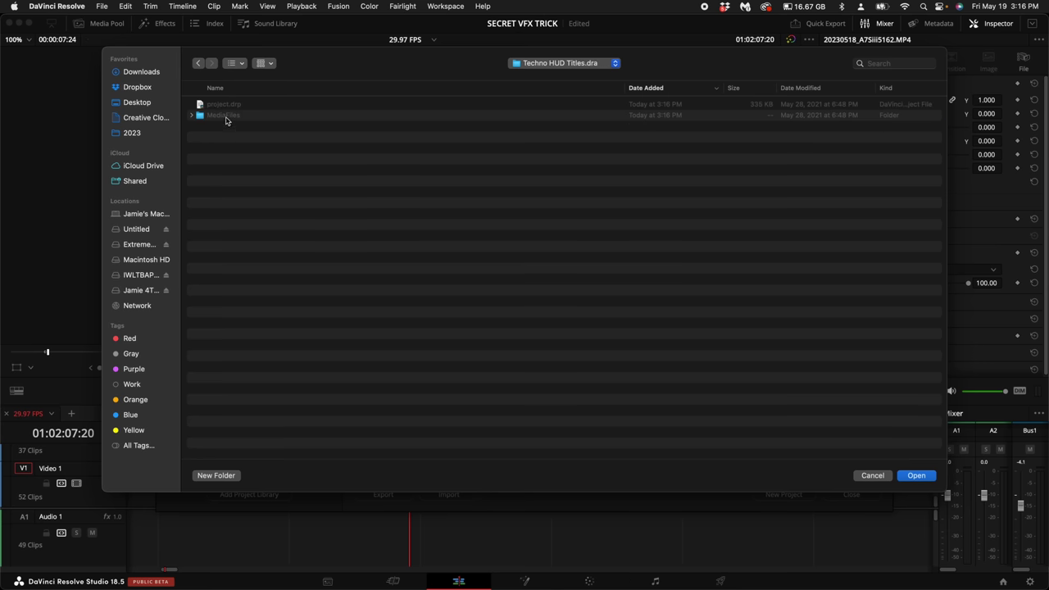
{"action": "left_click", "coordinate": [915, 476]}
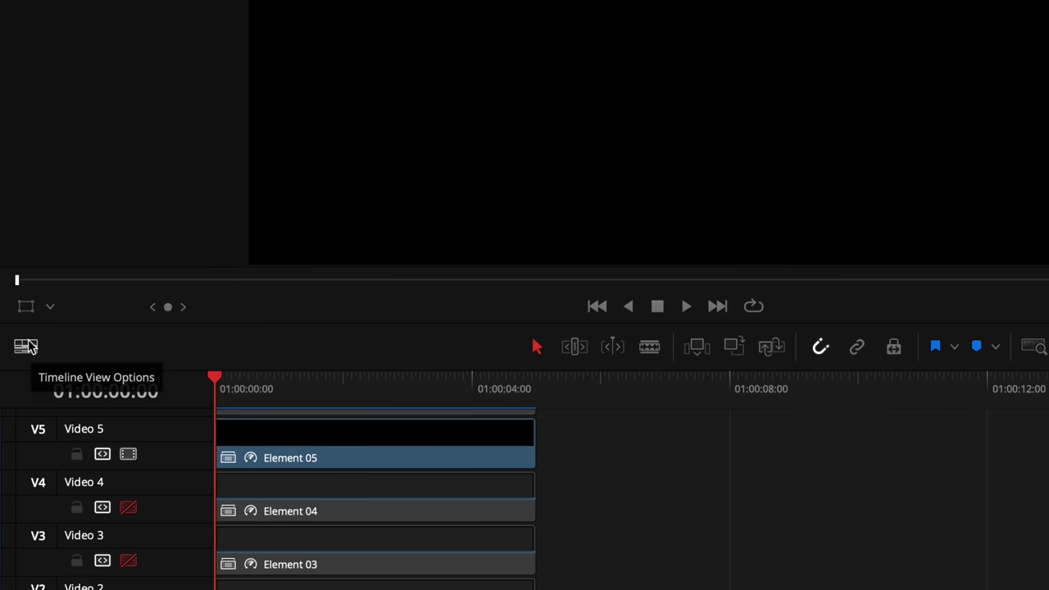
Turn on Stacked Timelines and show the Media Pool
{"action": "left_click", "coordinate": [27, 346]}
{"action": "left_click", "coordinate": [62, 422]}
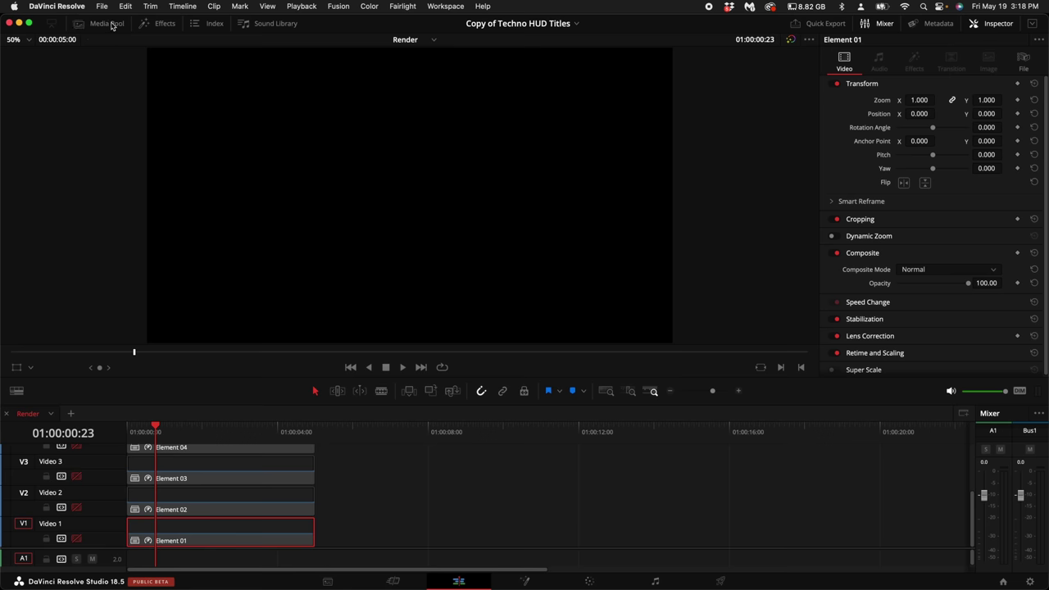
{"action": "left_click", "coordinate": [112, 25]}
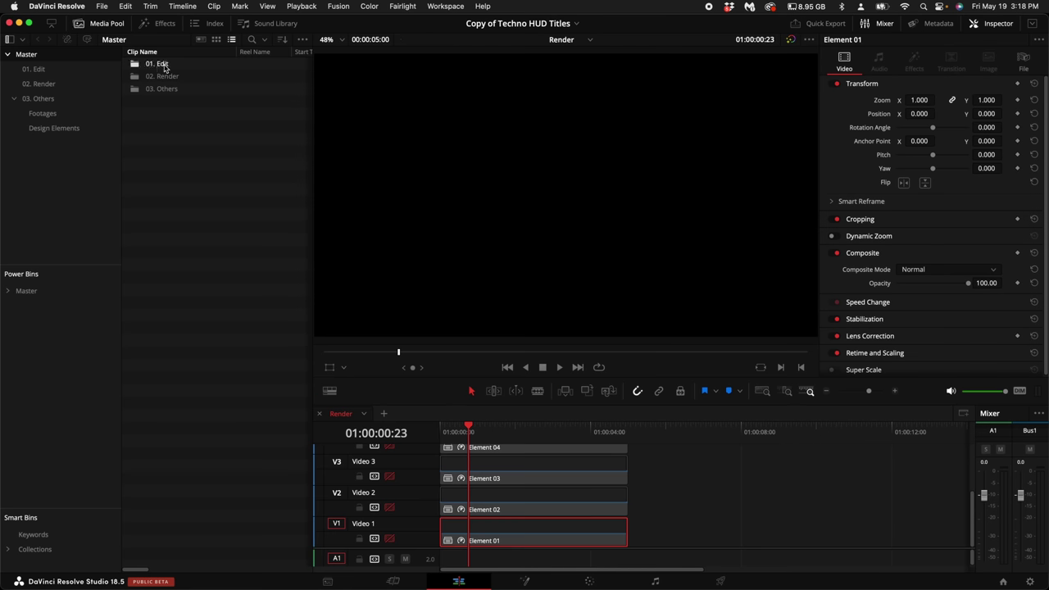
Preview Element 05 from 02. Render, then open Edit Title Placeholder 05 from 01. Edit
{"action": "left_click", "coordinate": [60, 85]}
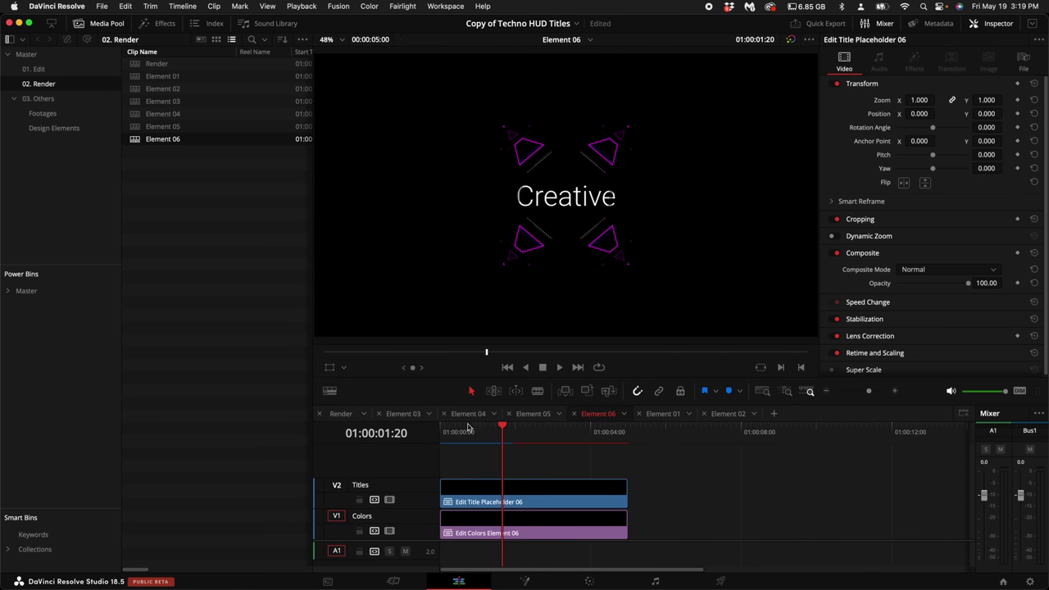
{"action": "double_click", "coordinate": [202, 126]}
{"action": "key", "text": "space"}
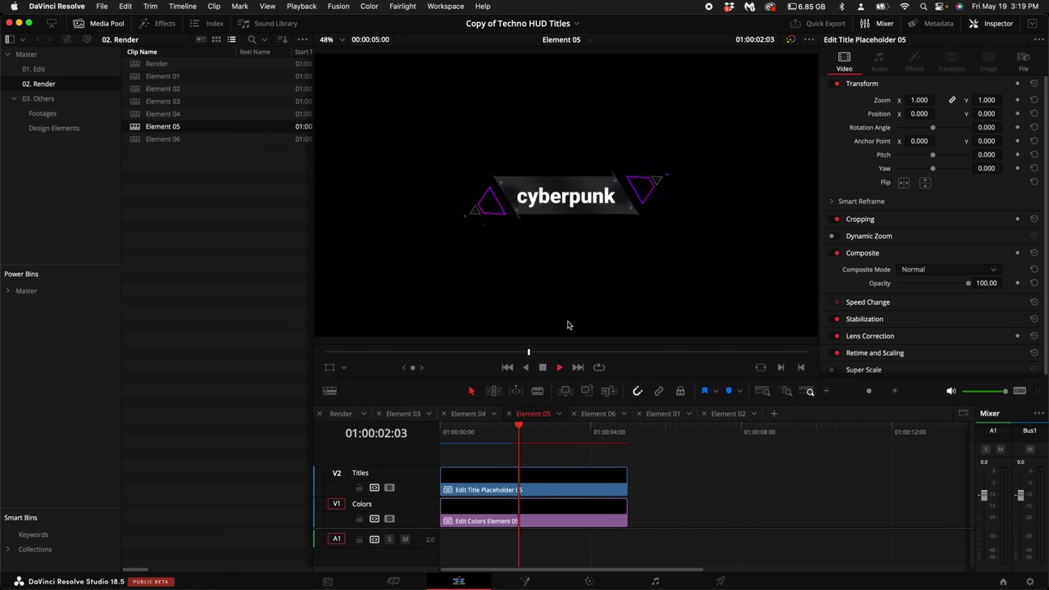
{"action": "left_click", "coordinate": [534, 434]}
{"action": "mouse_move", "coordinate": [535, 435]}
{"action": "left_mouse_down"}
{"action": "mouse_move", "coordinate": [411, 438]}
{"action": "mouse_move", "coordinate": [588, 435]}
{"action": "mouse_move", "coordinate": [520, 436]}
{"action": "left_mouse_up"}
{"action": "left_click", "coordinate": [38, 70]}
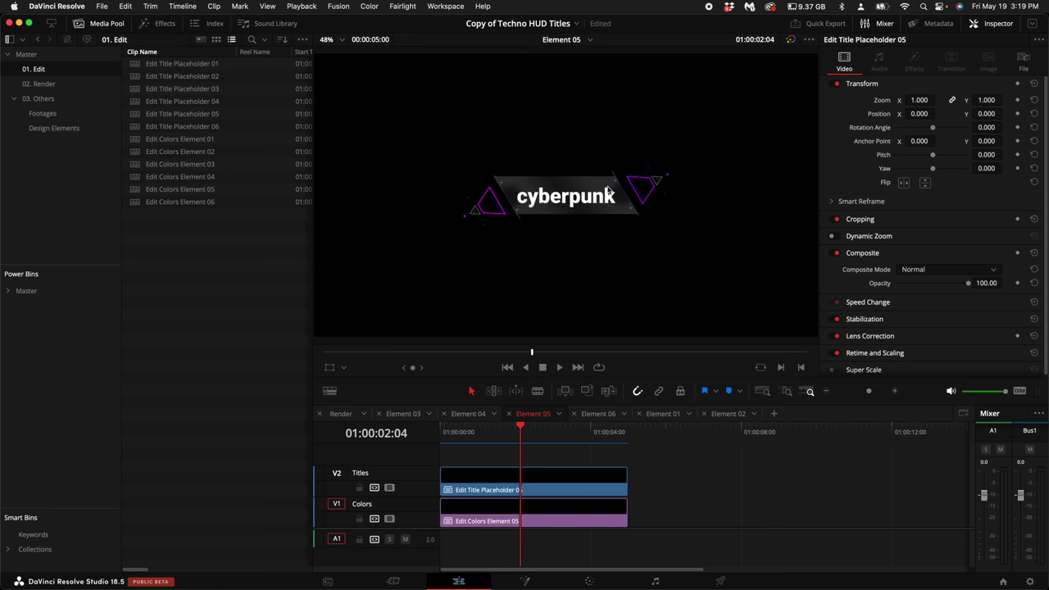
{"action": "double_click", "coordinate": [199, 116]}
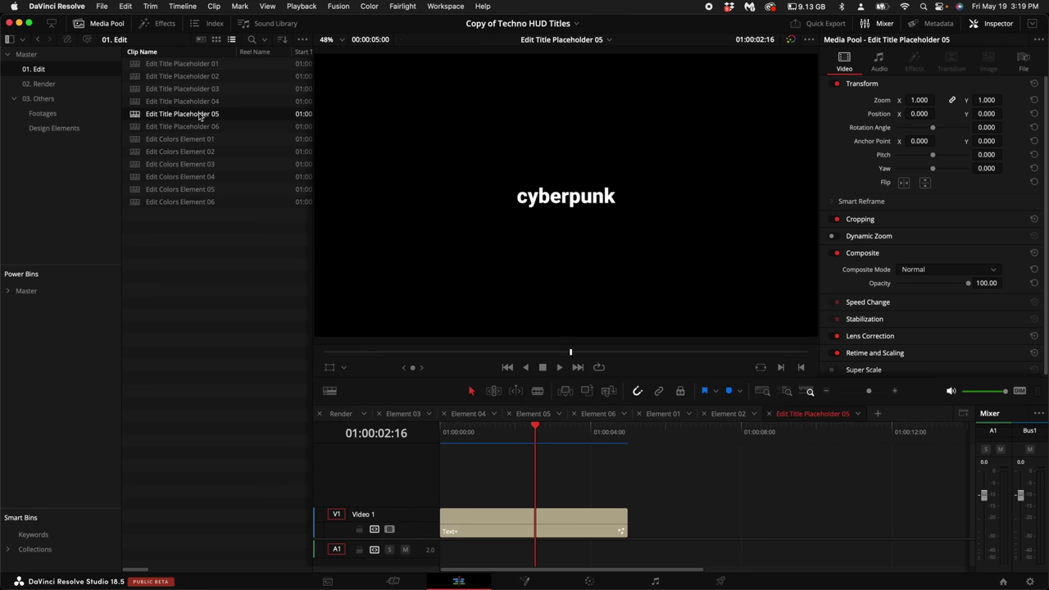
Replace the Text+ clip's 'cyberpunk' text with 'ASPEN, CO' in the Inspector
{"action": "left_click", "coordinate": [538, 529]}
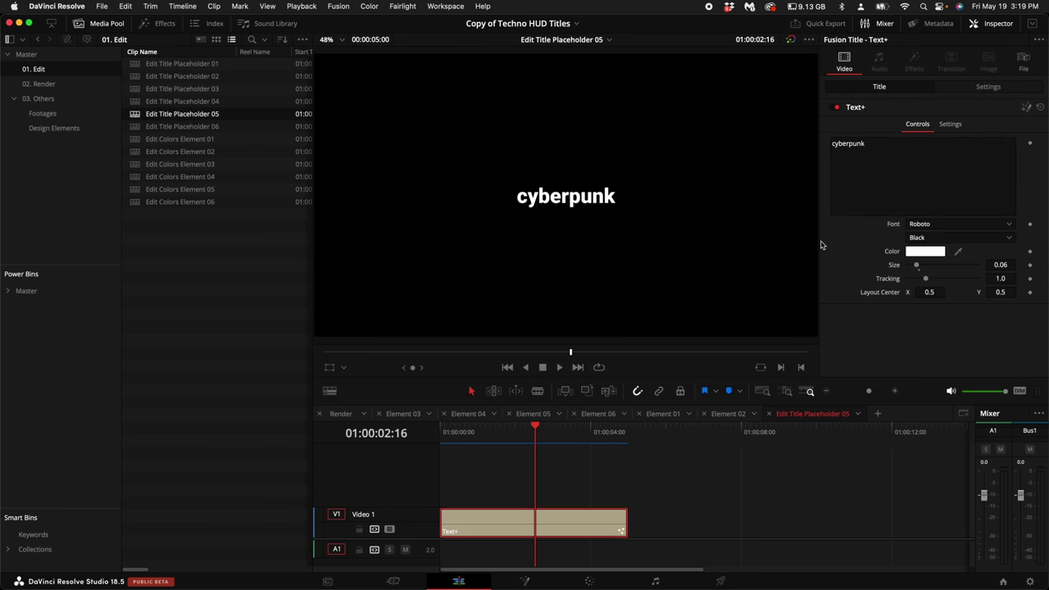
{"action": "left_click", "coordinate": [872, 167]}
{"action": "key", "text": "super+a"}
{"action": "key", "text": "BackSpace"}
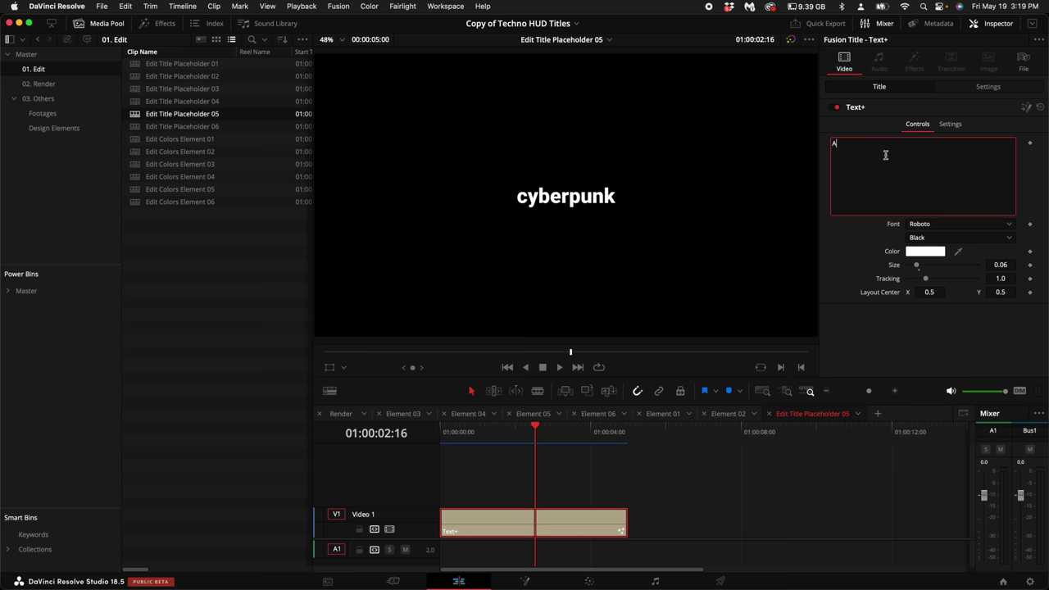
{"action": "type", "text": "ASPEN, CO"}
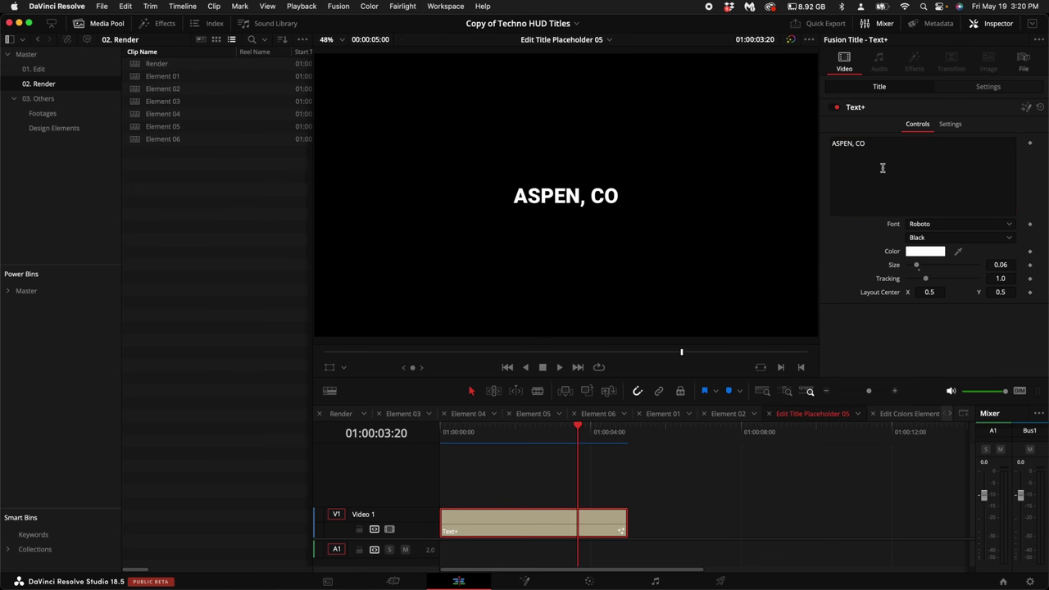
Play the updated ASPEN, CO animation on the Element 05 timeline
{"action": "left_click", "coordinate": [529, 413]}
{"action": "key", "text": "space"}
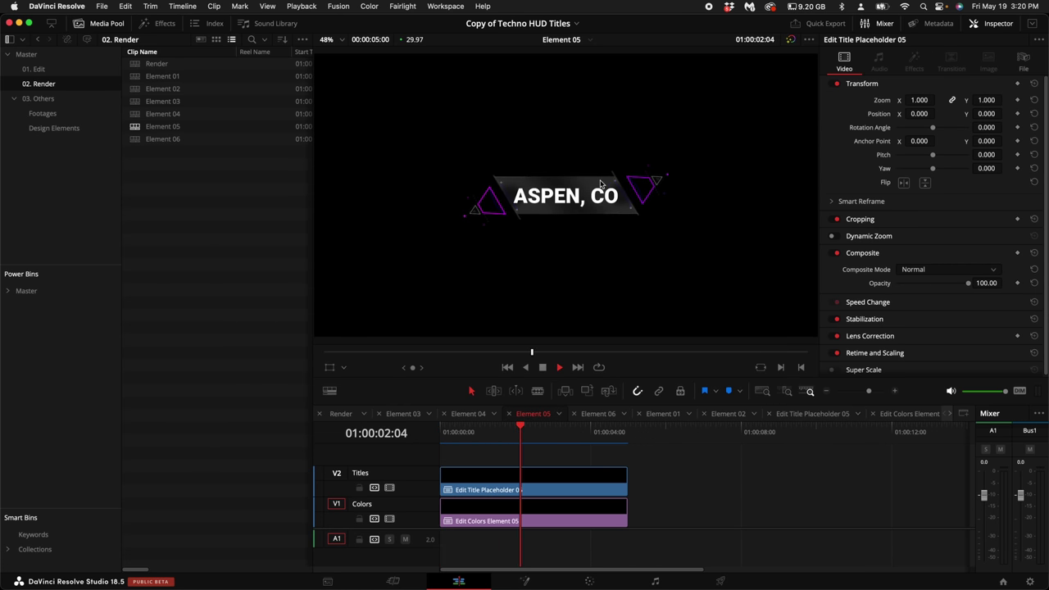
{"action": "key", "text": "space"}
{"action": "left_click", "coordinate": [573, 470]}
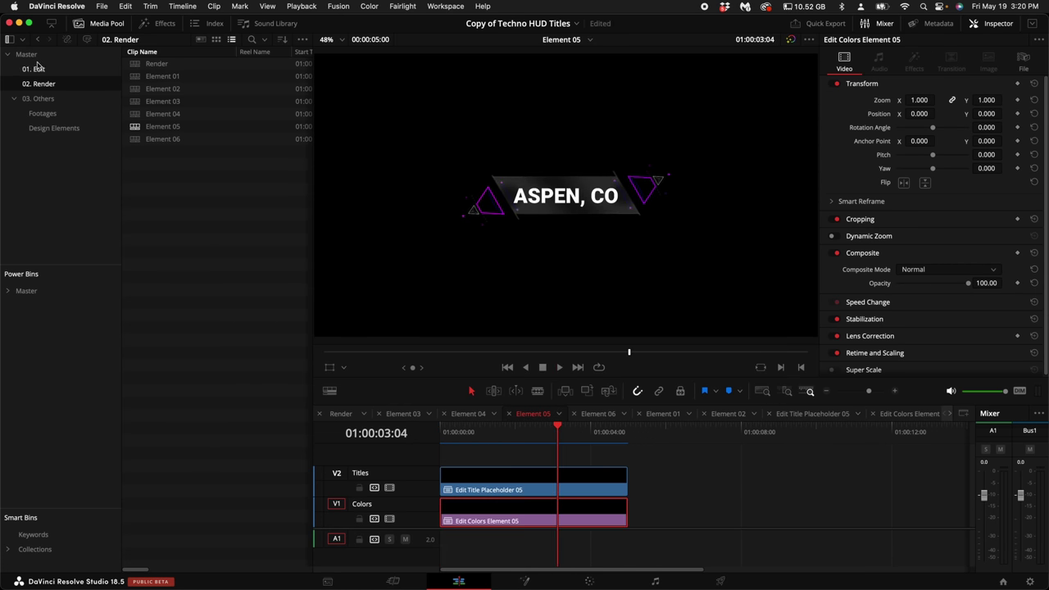
Open the Edit Colors Element 05 timeline and make the L Colors first colour orange
{"action": "left_click", "coordinate": [39, 69]}
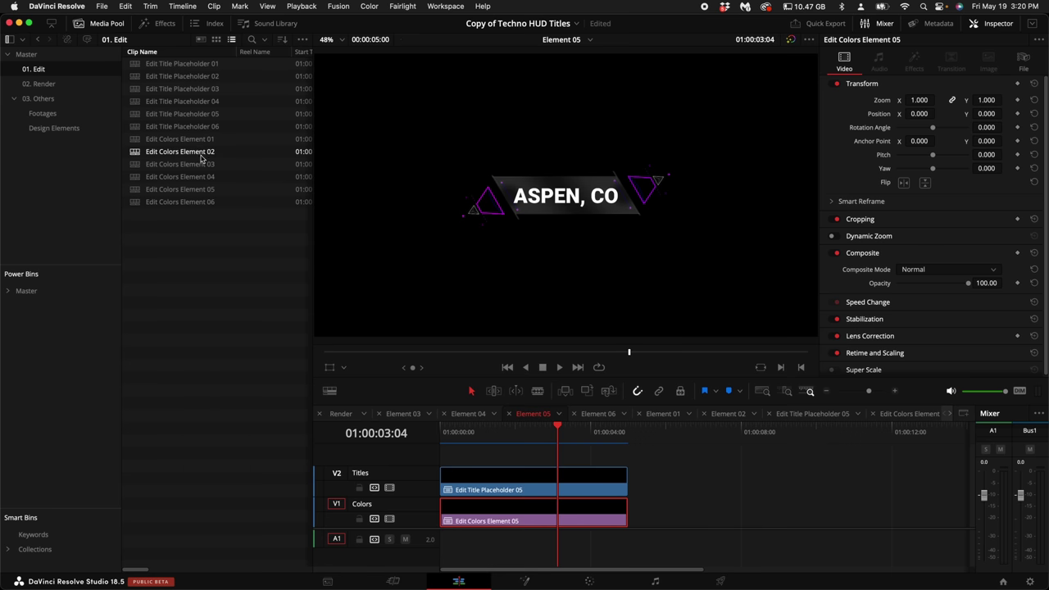
{"action": "double_click", "coordinate": [212, 189]}
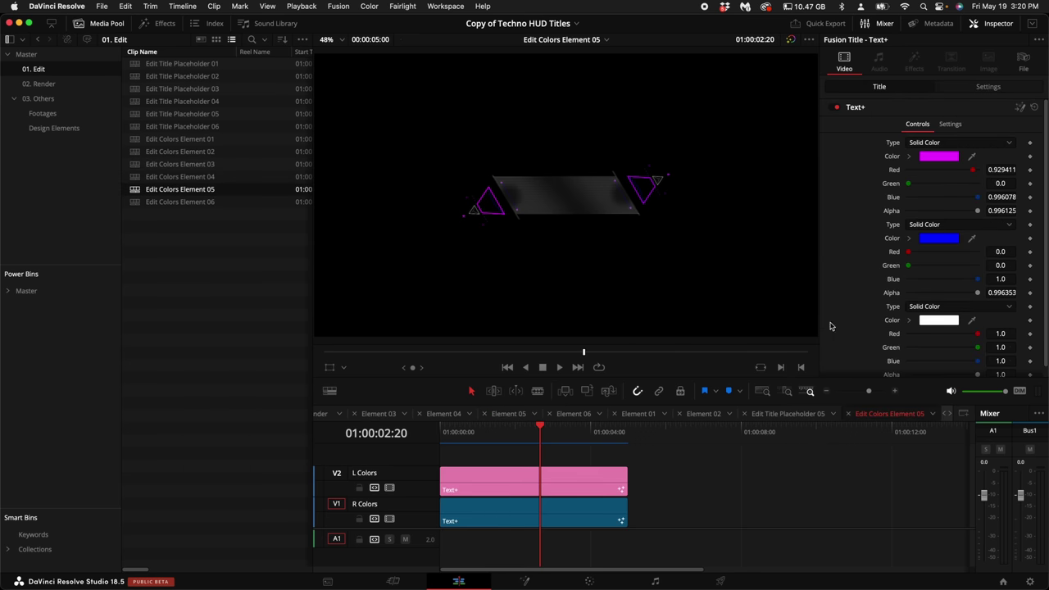
{"action": "key", "text": "space"}
{"action": "left_click", "coordinate": [563, 486]}
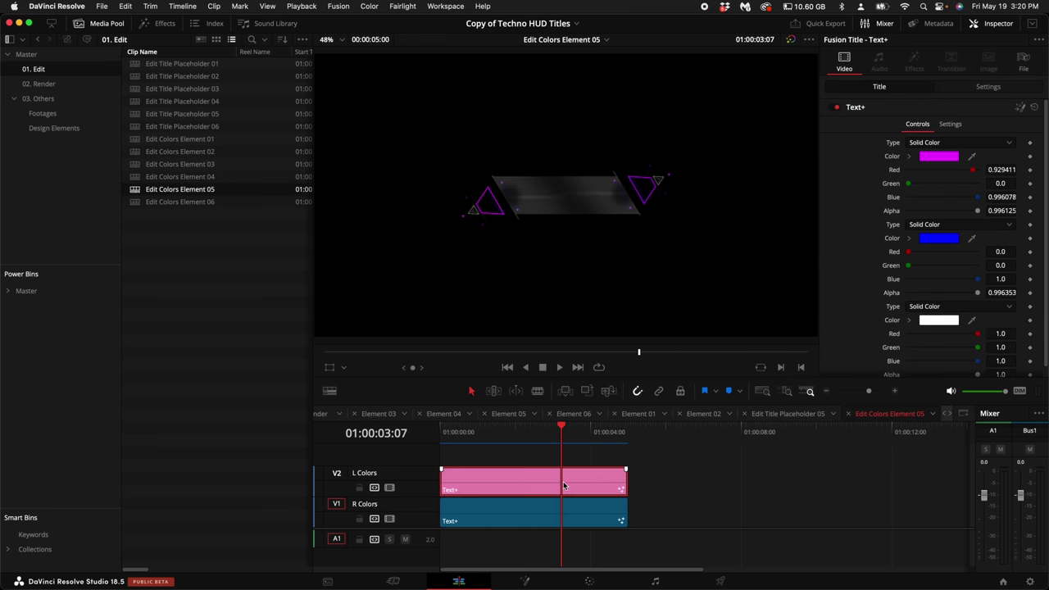
{"action": "left_click", "coordinate": [952, 159]}
{"action": "left_click", "coordinate": [319, 392]}
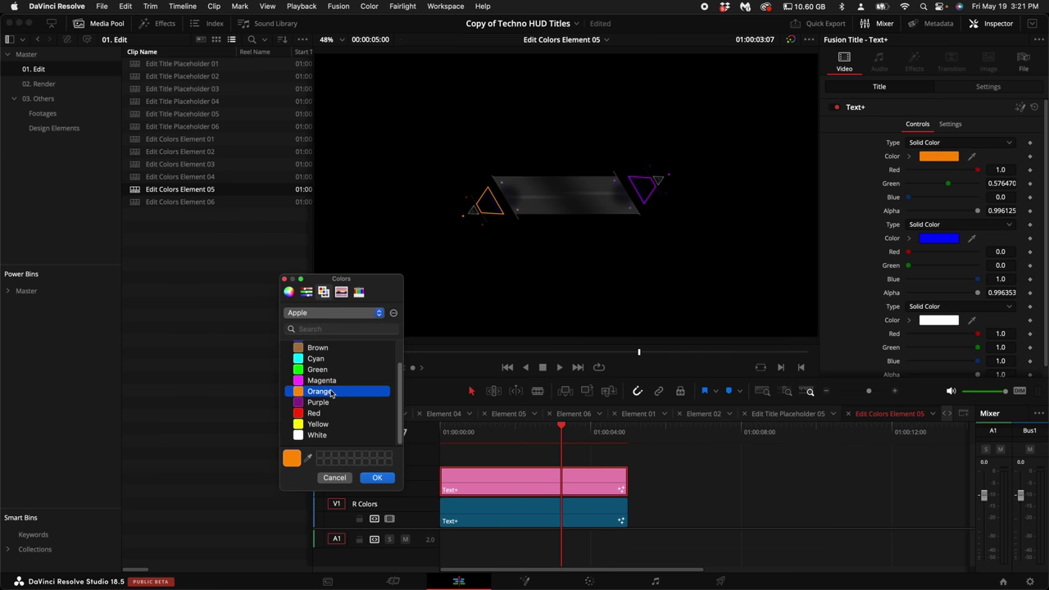
{"action": "key", "text": "Return"}
Set the R Colors clip's third colour to red
{"action": "left_click", "coordinate": [547, 516]}
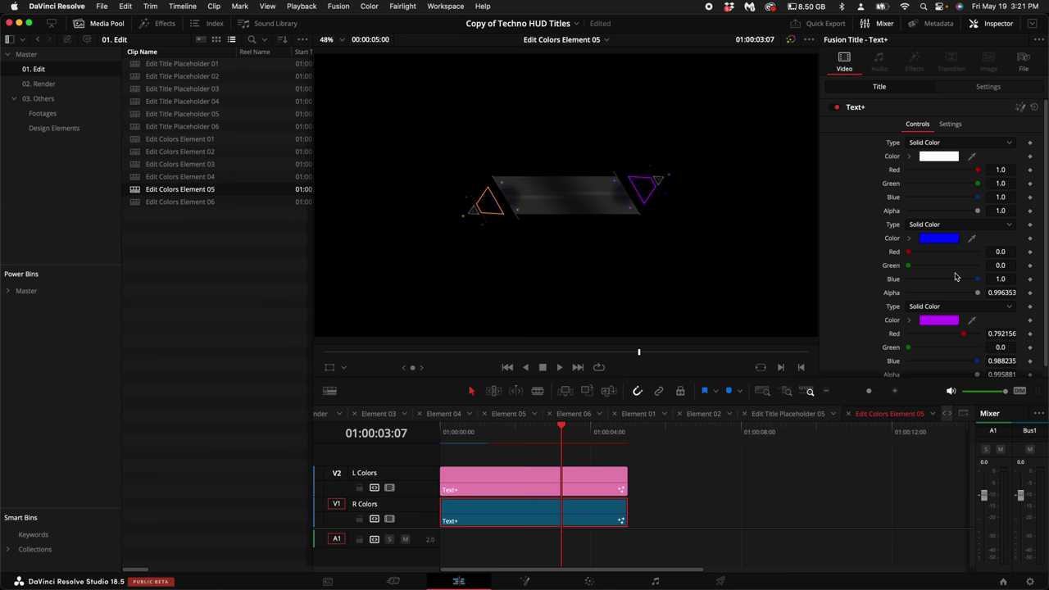
{"action": "left_click", "coordinate": [938, 321]}
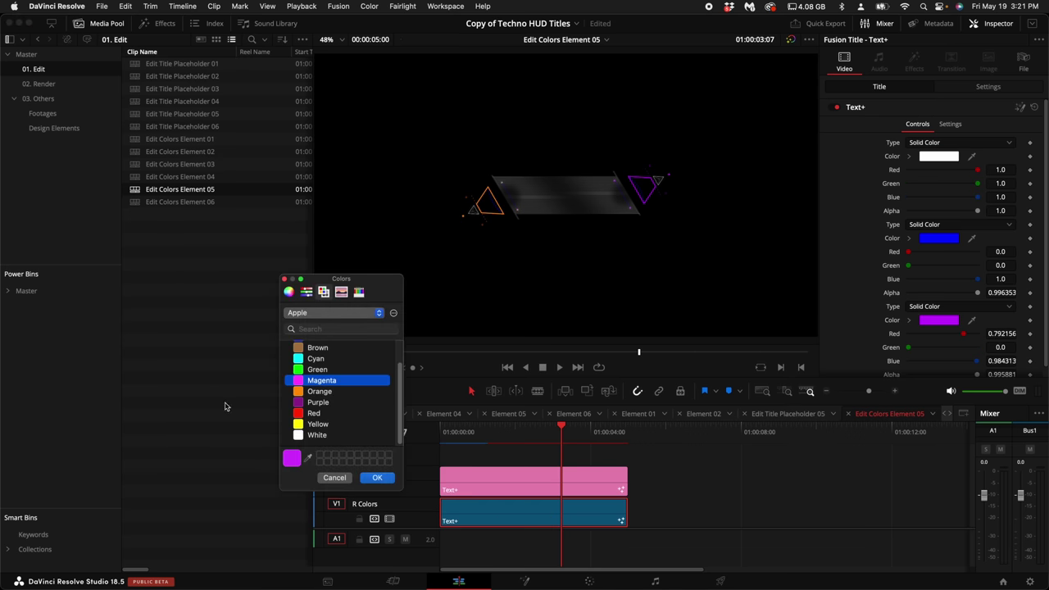
{"action": "left_click", "coordinate": [319, 392]}
{"action": "left_click", "coordinate": [375, 477]}
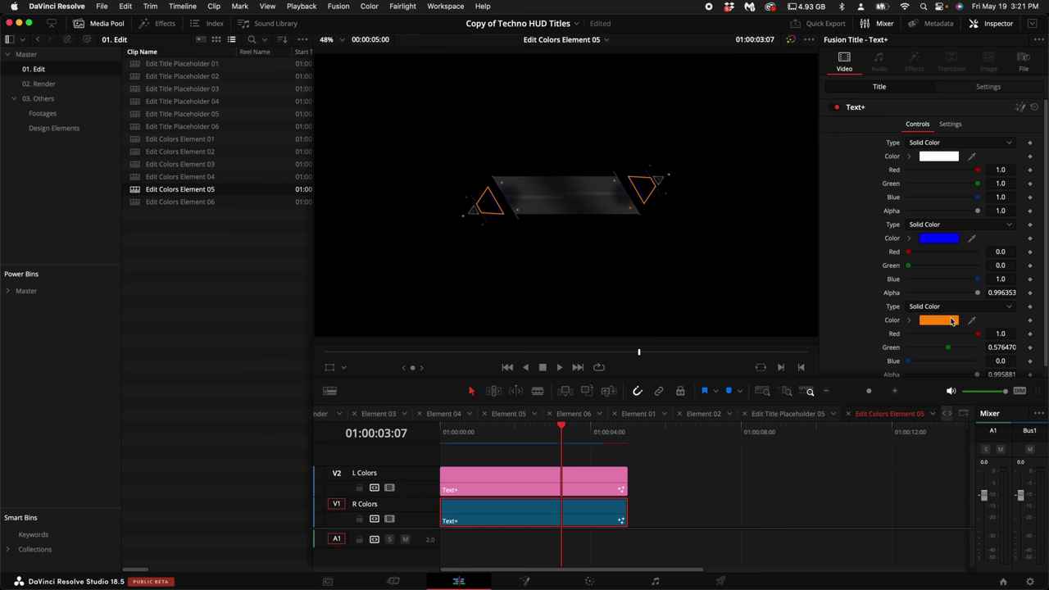
{"action": "left_click", "coordinate": [952, 320]}
{"action": "left_click", "coordinate": [338, 412]}
{"action": "left_click", "coordinate": [388, 481]}
Change the L Colors first colour to red and its second colour to yellow
{"action": "left_click", "coordinate": [530, 484]}
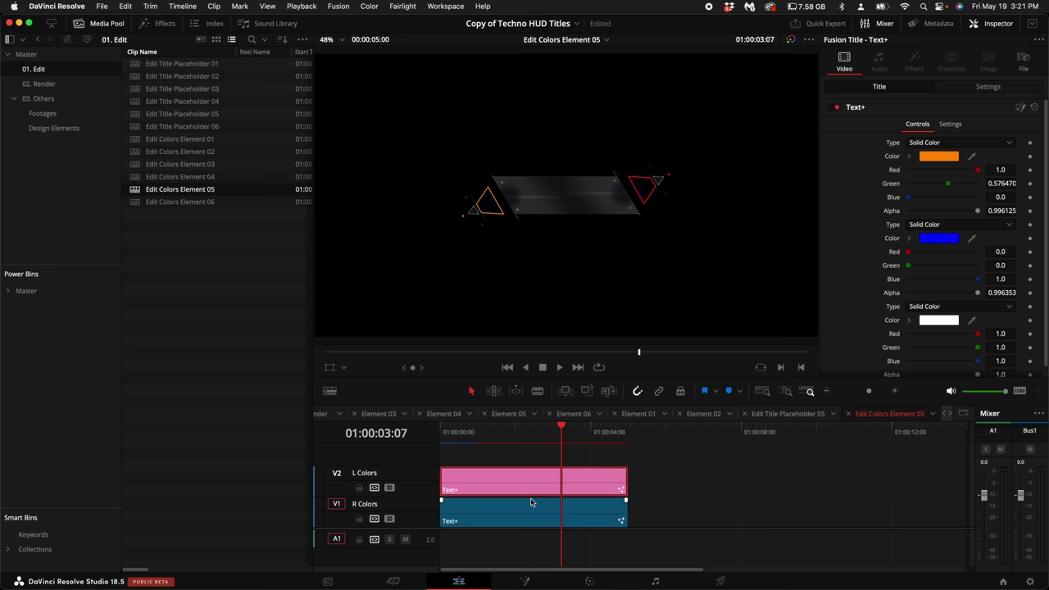
{"action": "left_click", "coordinate": [940, 158]}
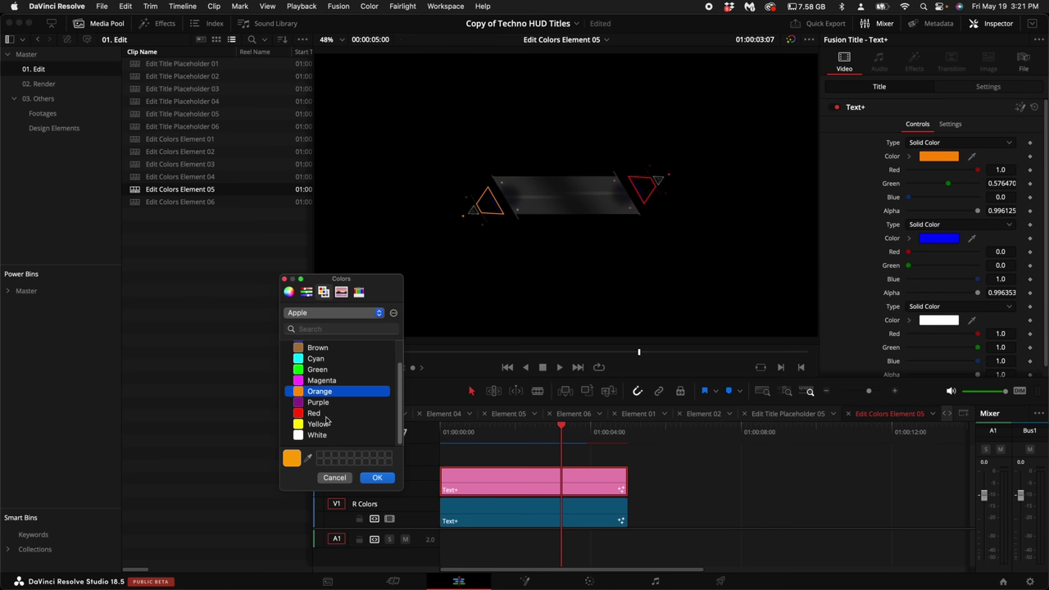
{"action": "left_click", "coordinate": [323, 413]}
{"action": "left_click", "coordinate": [376, 478]}
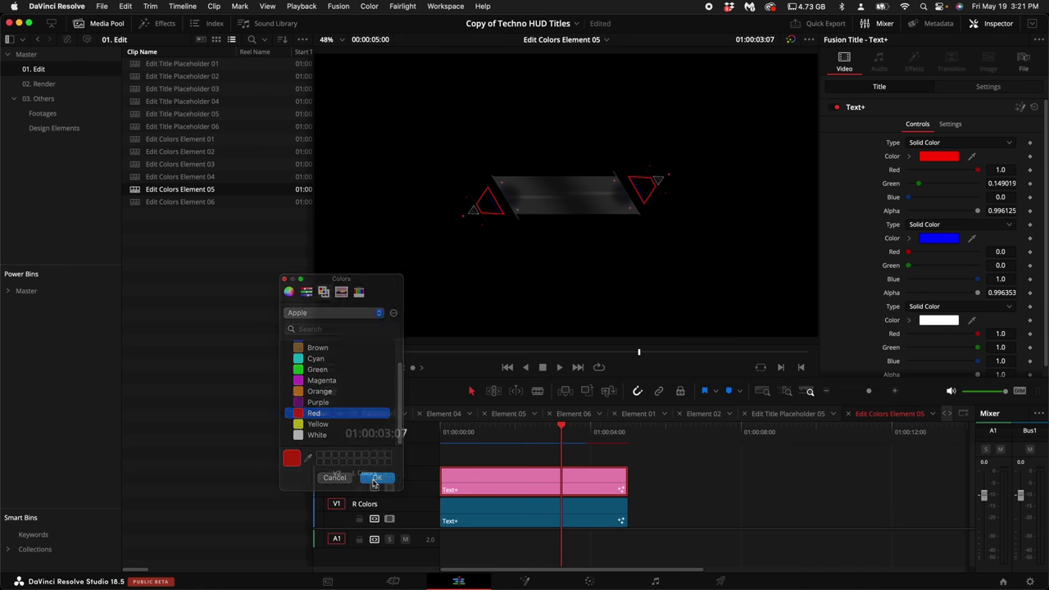
{"action": "left_click", "coordinate": [932, 239]}
{"action": "left_click", "coordinate": [316, 432]}
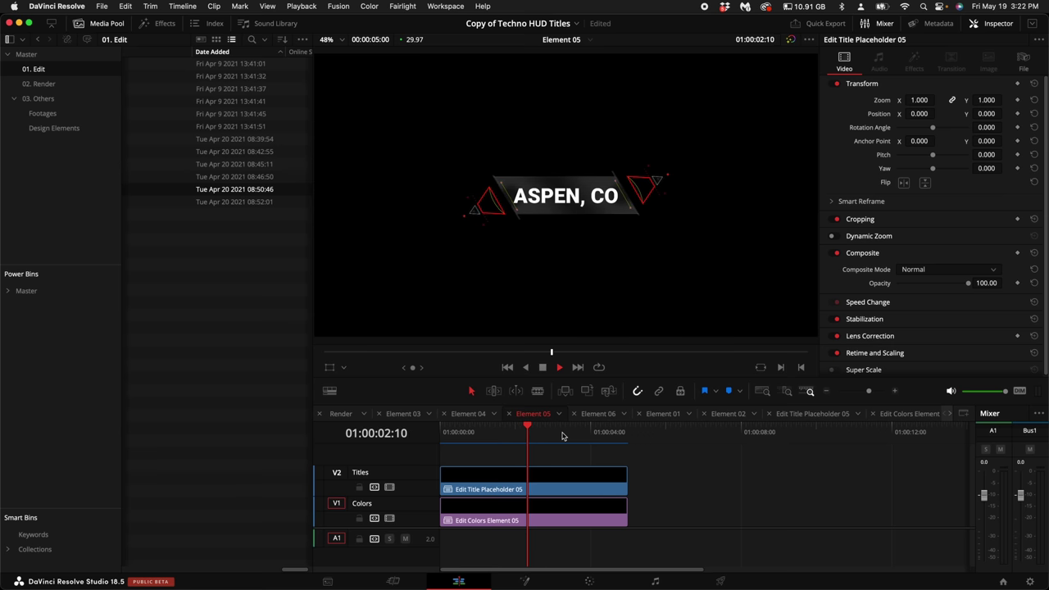
Review the recoloured title animation and bring up the Deliver page
{"action": "left_click", "coordinate": [564, 370]}
{"action": "mouse_move", "coordinate": [553, 427]}
{"action": "left_mouse_down"}
{"action": "mouse_move", "coordinate": [438, 438]}
{"action": "mouse_move", "coordinate": [562, 445]}
{"action": "left_mouse_up"}
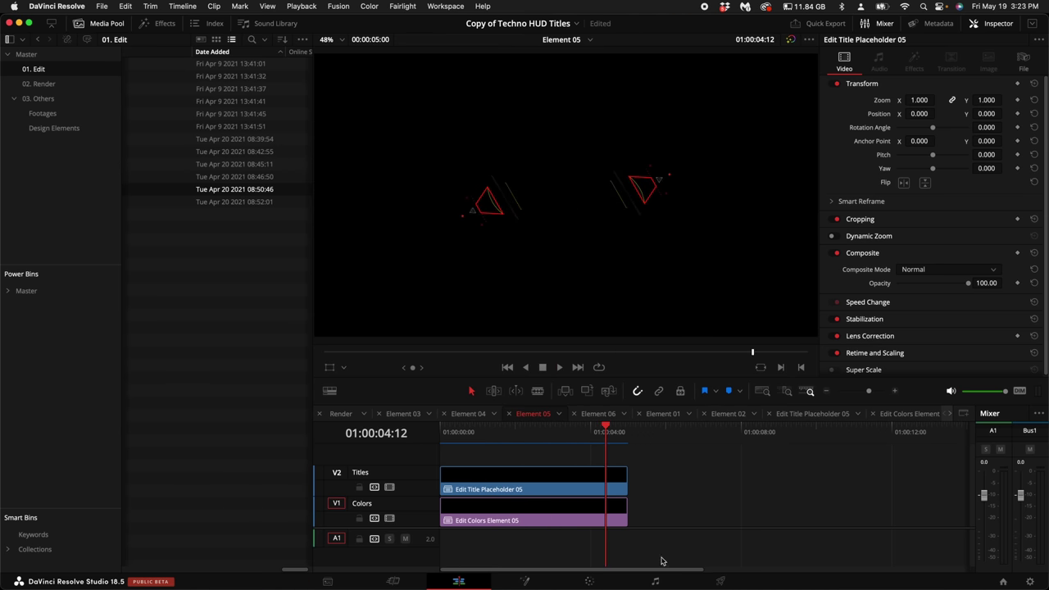
{"action": "left_click", "coordinate": [721, 581]}
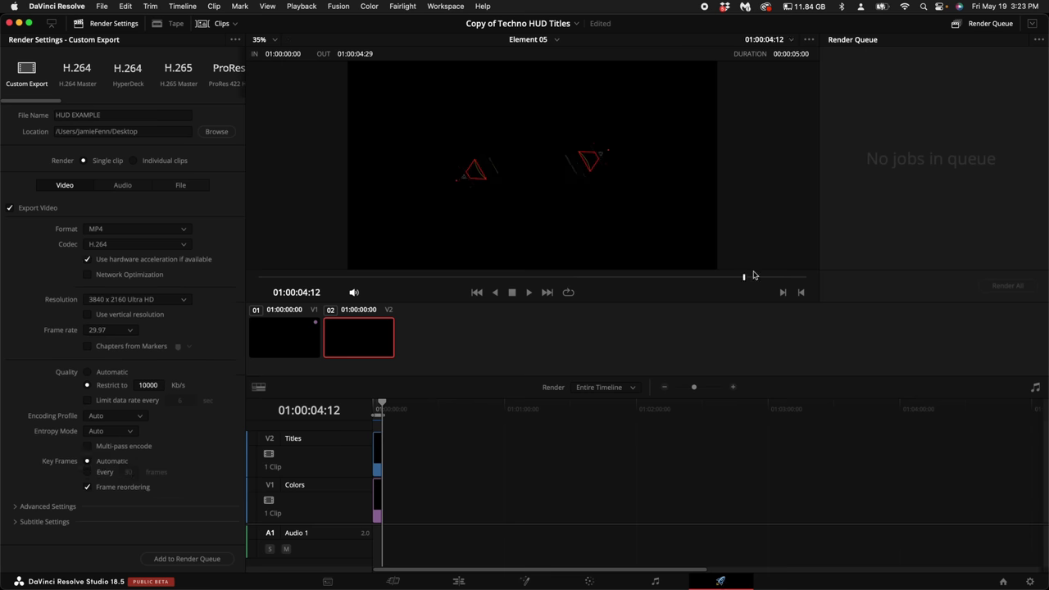
Name the render output HUD EXAMPLE and set the format to QuickTime
{"action": "left_click", "coordinate": [143, 113]}
{"action": "key", "text": "Return"}
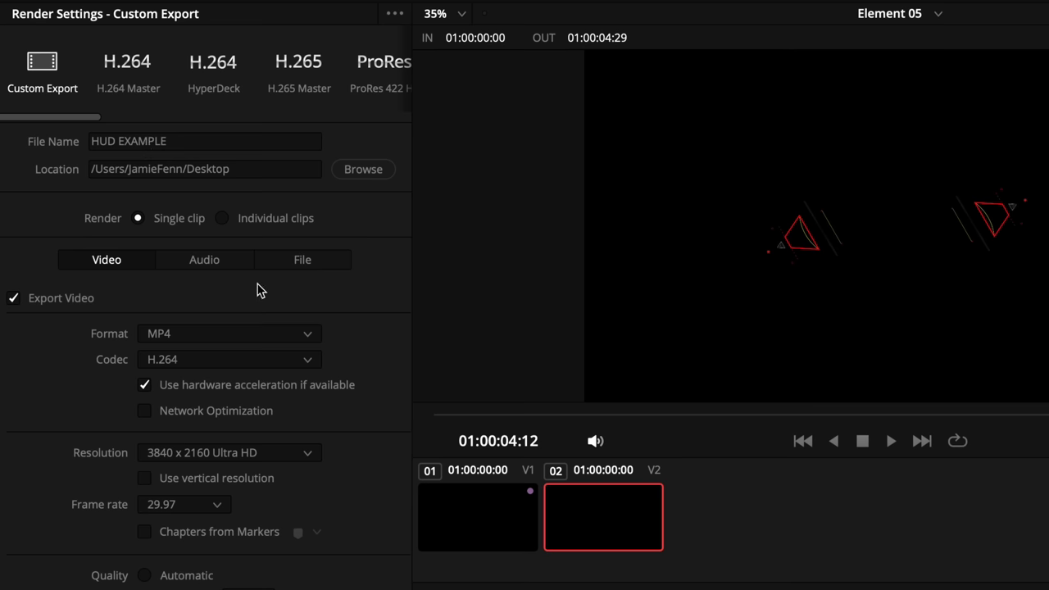
{"action": "left_click", "coordinate": [216, 340]}
{"action": "scroll", "coordinate": [204, 479], "scroll_direction": "down", "scroll_amount": 3}
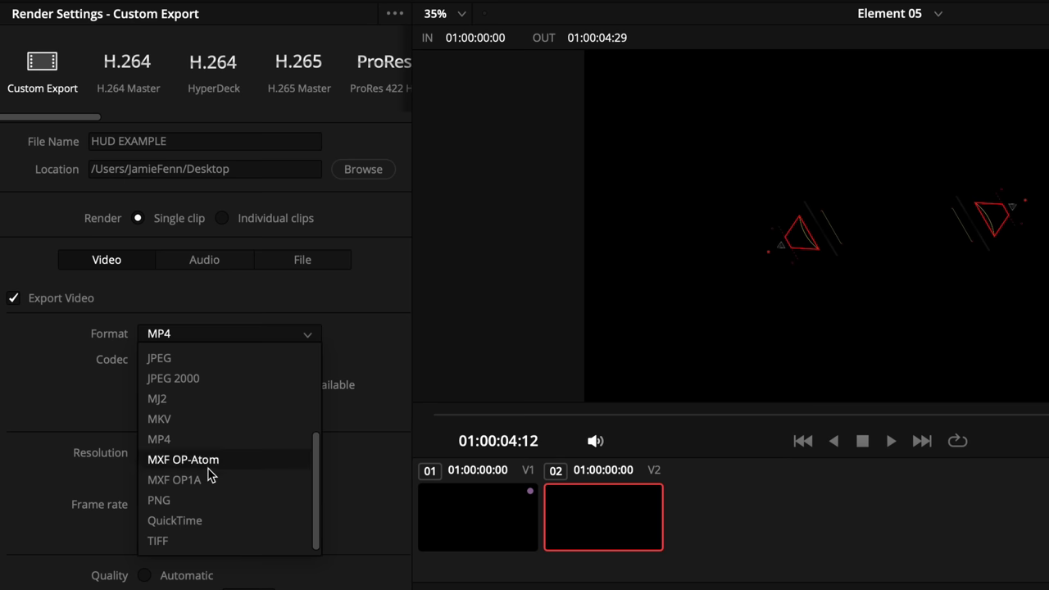
{"action": "left_click", "coordinate": [196, 523]}
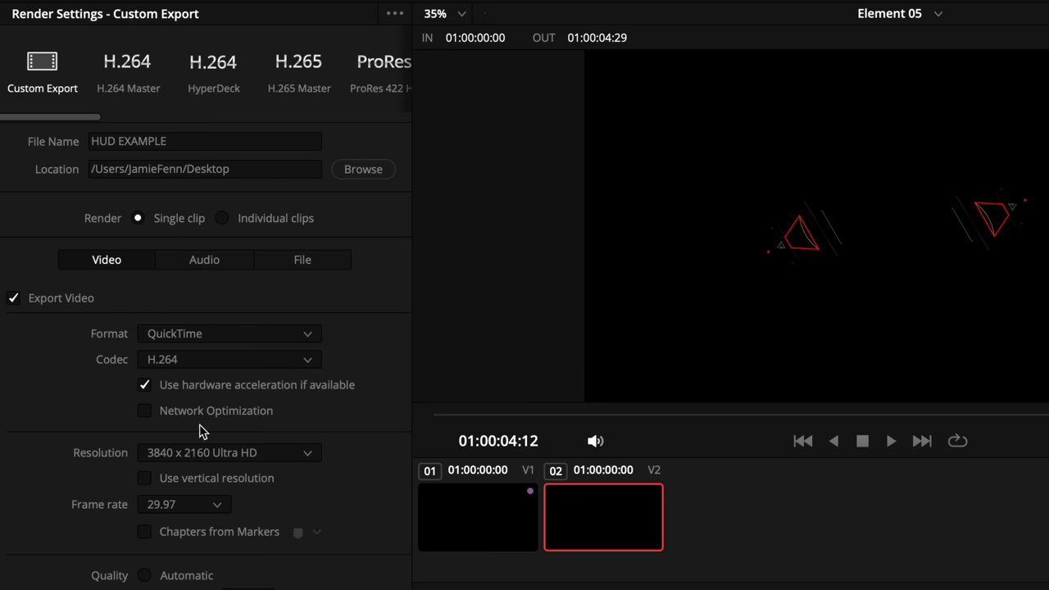
Set codec GoPro CineForm with RGB 16-bit type, then render the job
{"action": "left_click", "coordinate": [185, 360]}
{"action": "scroll", "coordinate": [203, 471], "scroll_direction": "down", "scroll_amount": 1}
{"action": "scroll", "coordinate": [242, 482], "scroll_direction": "up", "scroll_amount": 1}
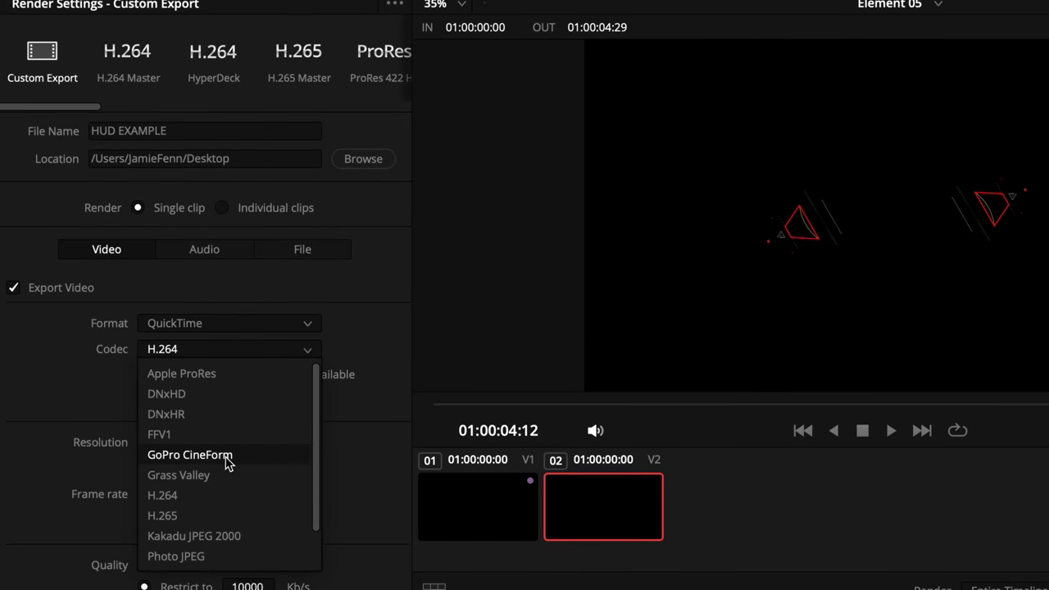
{"action": "left_click", "coordinate": [226, 457]}
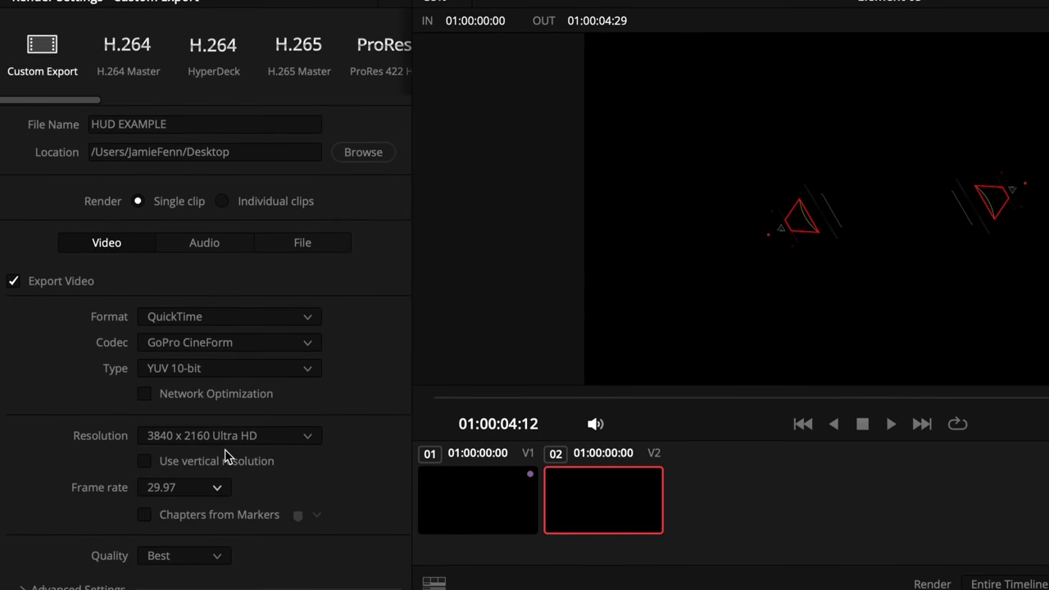
{"action": "left_click", "coordinate": [192, 360]}
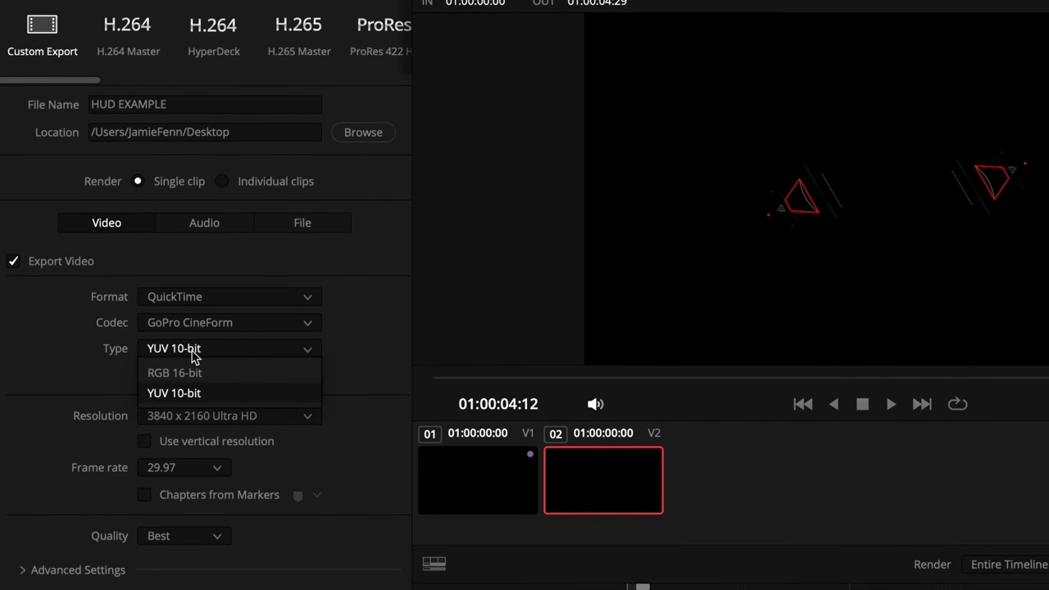
{"action": "left_click", "coordinate": [196, 368]}
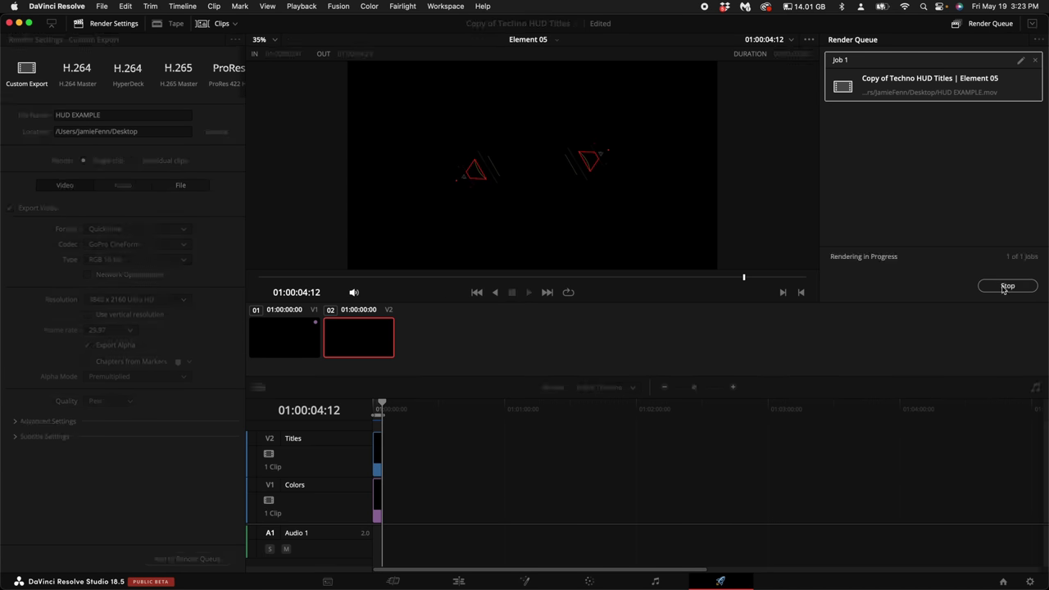
{"action": "left_click", "coordinate": [100, 7]}
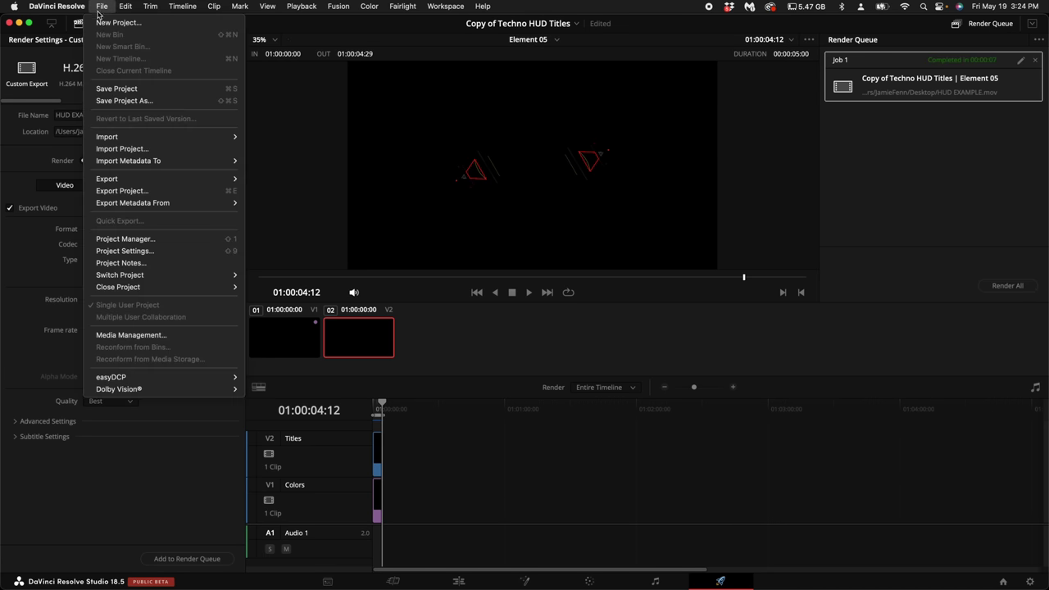
Open the SECRET VFX TRICK project and play the walking footage
{"action": "left_click", "coordinate": [131, 238]}
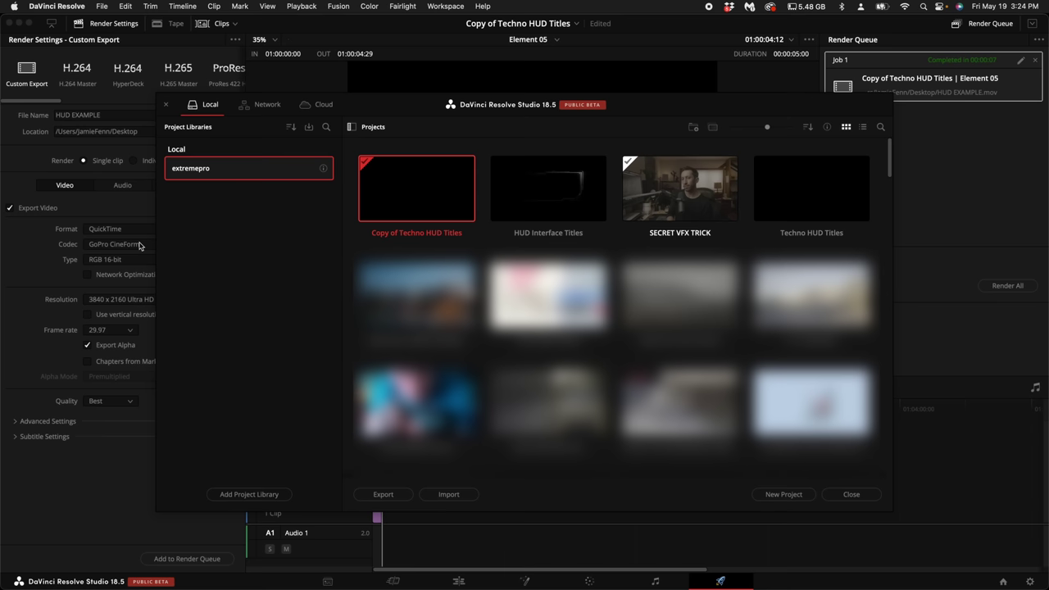
{"action": "left_click", "coordinate": [674, 202]}
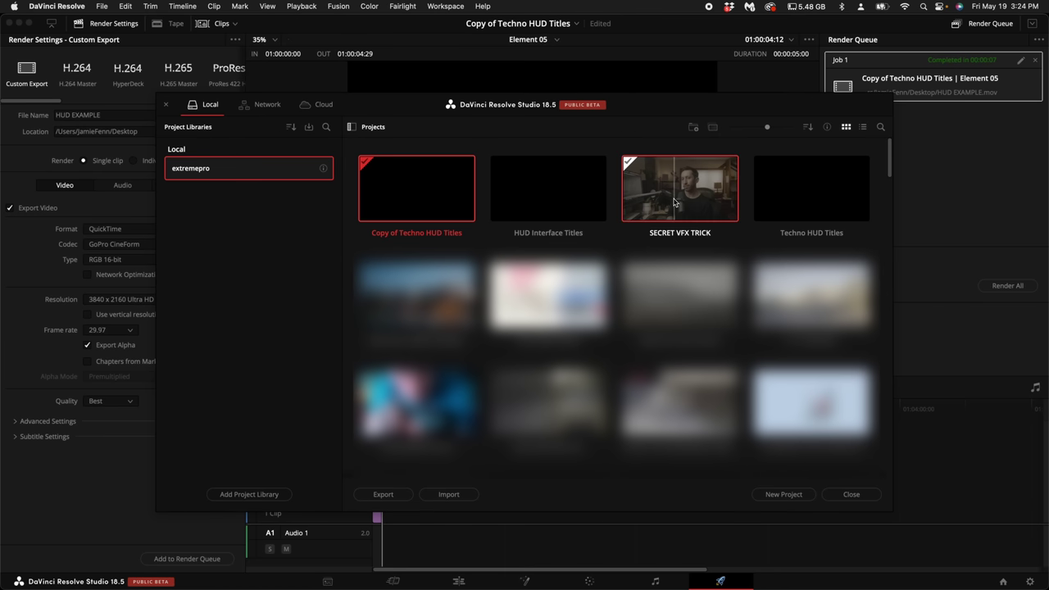
{"action": "double_click", "coordinate": [674, 202]}
{"action": "key", "text": "space"}
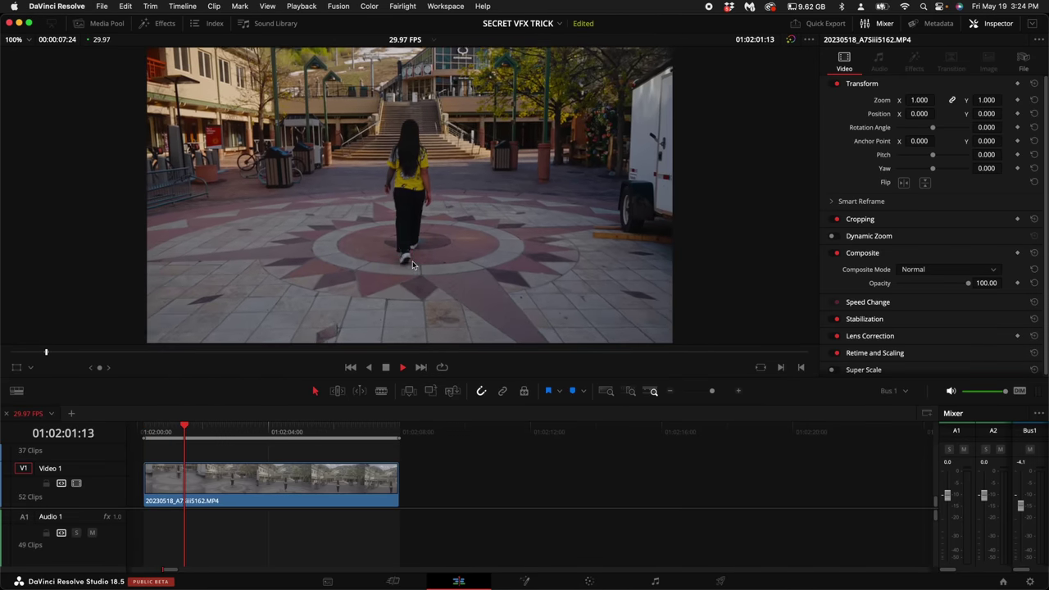
{"action": "key", "text": "space"}
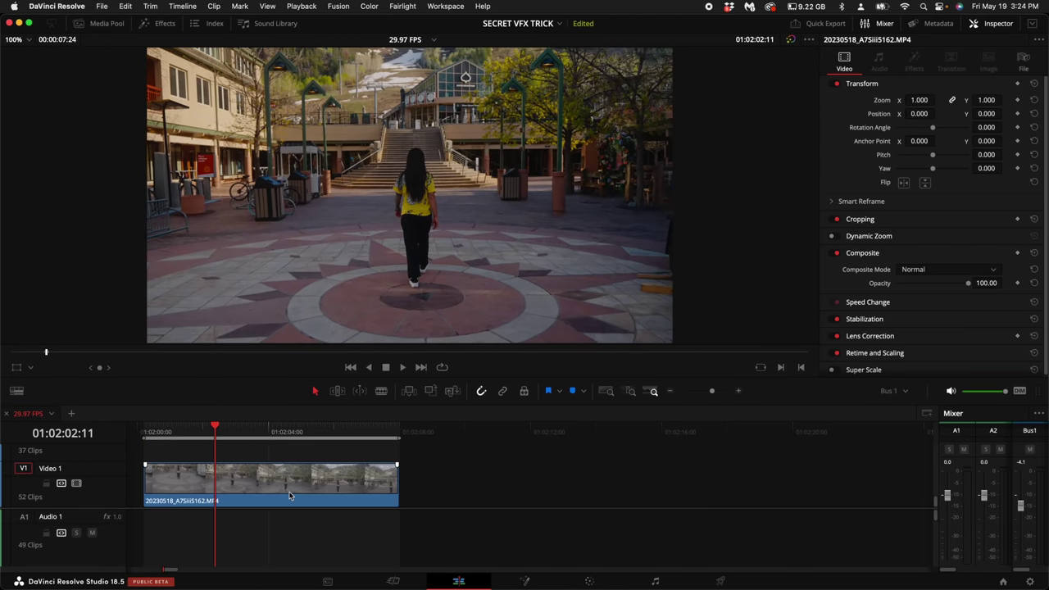
Convert the footage into a new Fusion clip and open it in Fusion
{"action": "right_click", "coordinate": [289, 495]}
{"action": "left_click", "coordinate": [355, 173]}
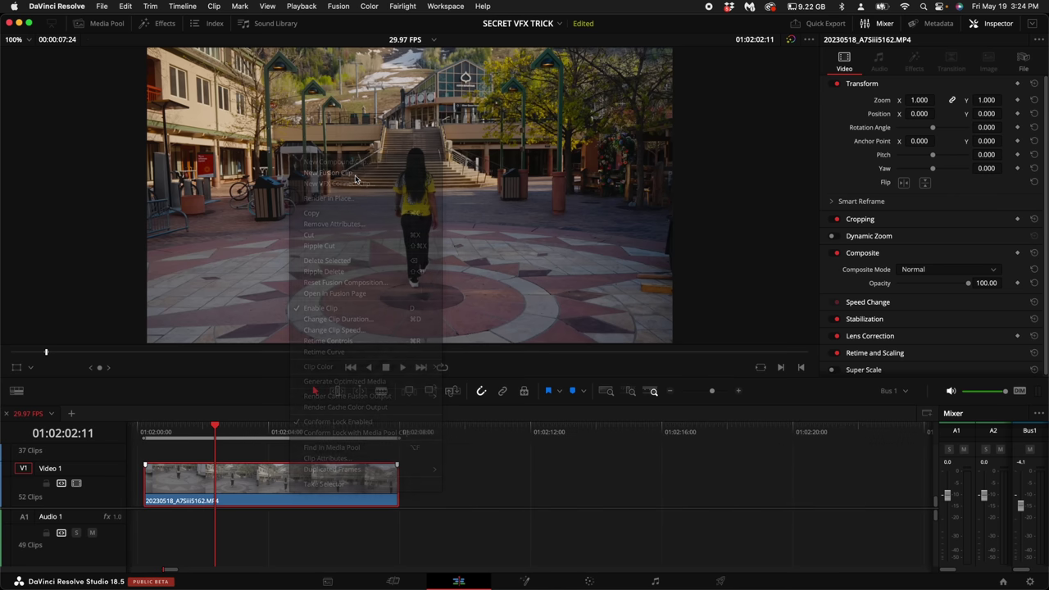
{"action": "left_click", "coordinate": [529, 583]}
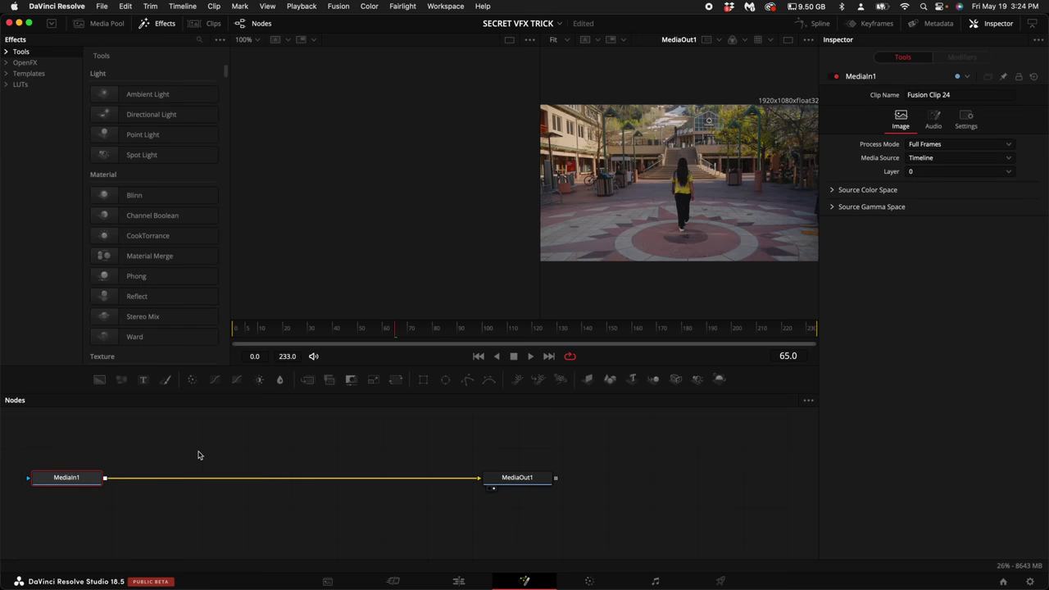
Add a Camera Tracker, auto-track the footage and solve the camera
{"action": "key", "text": "shift+space"}
{"action": "type", "text": "came"}
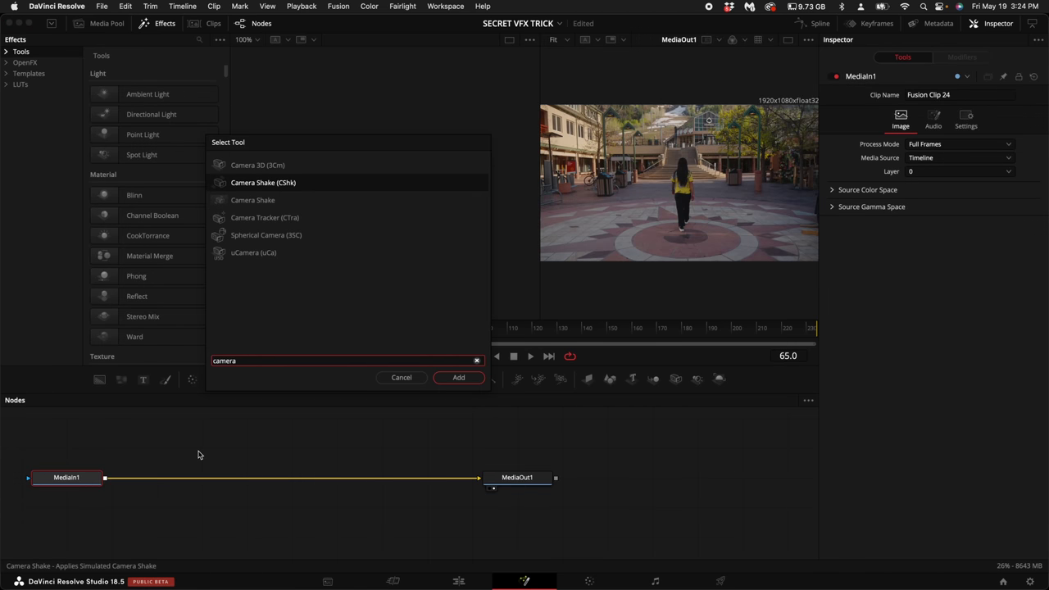
{"action": "type", "text": "ra"}
{"action": "key", "text": "Down"}
{"action": "key", "text": "Down"}
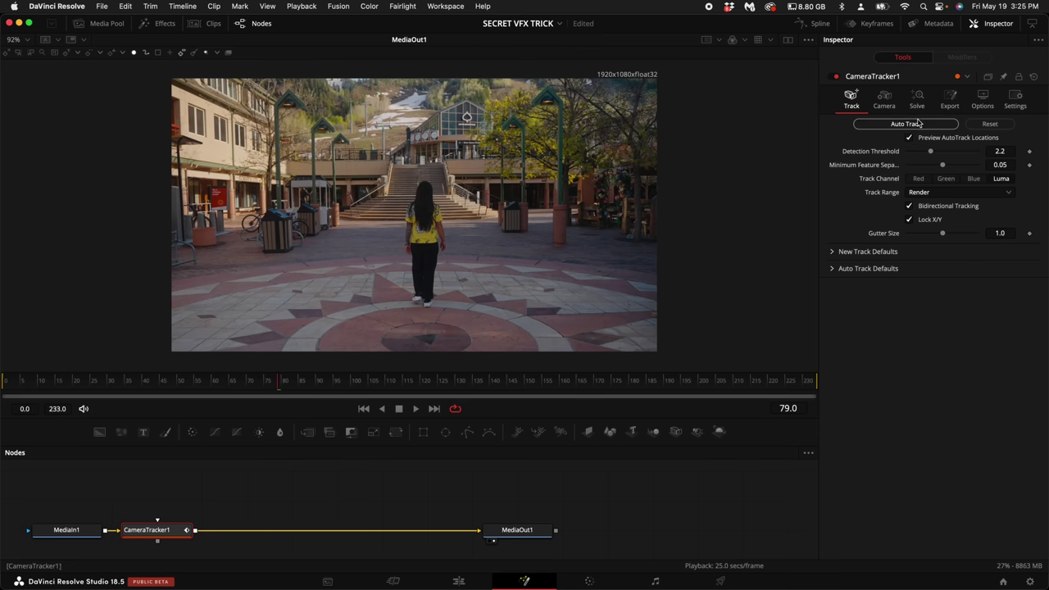
{"action": "left_click", "coordinate": [906, 124]}
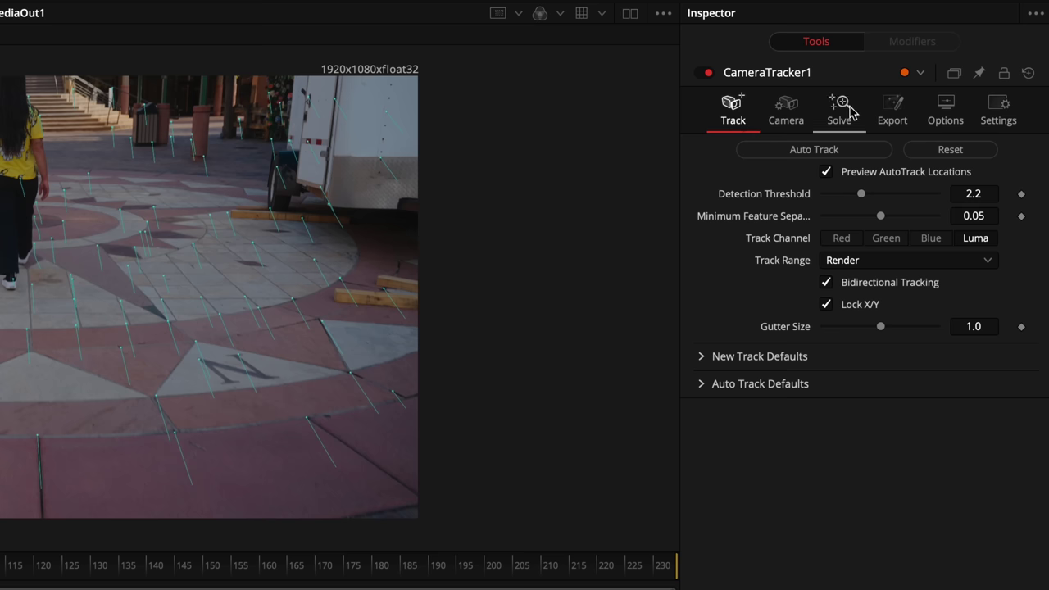
{"action": "left_click", "coordinate": [851, 112]}
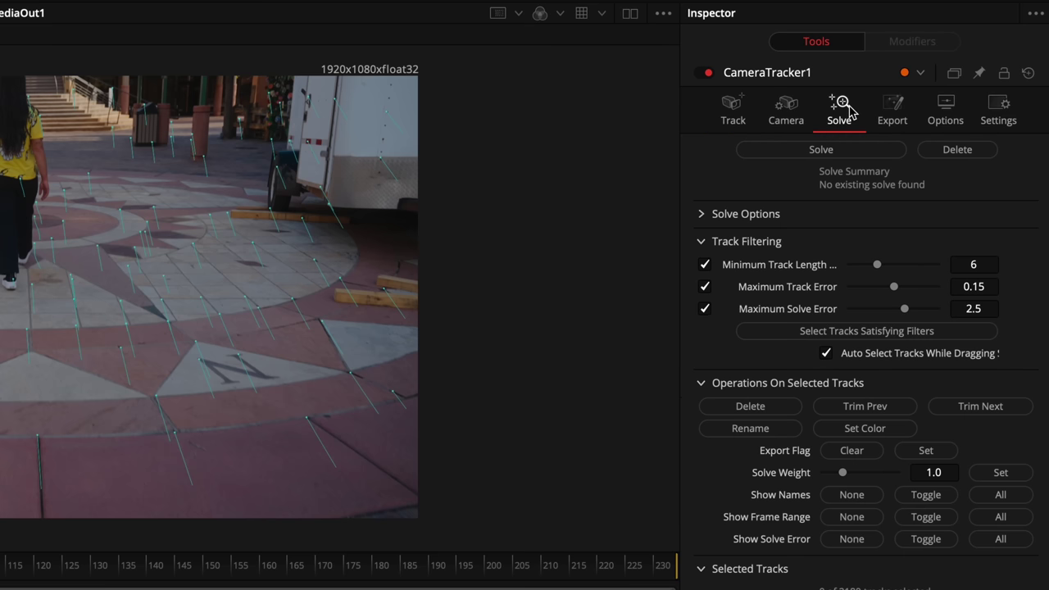
{"action": "left_click", "coordinate": [822, 150]}
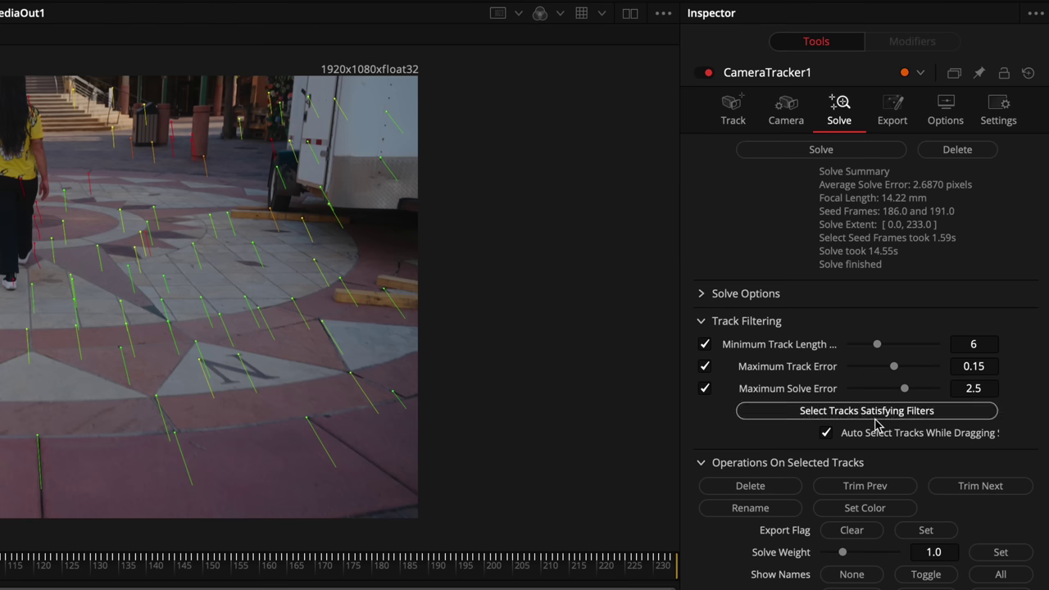
Delete the filtered poor tracks and re-solve to a 0.3720-pixel error, checking frame 72
{"action": "left_click", "coordinate": [902, 410]}
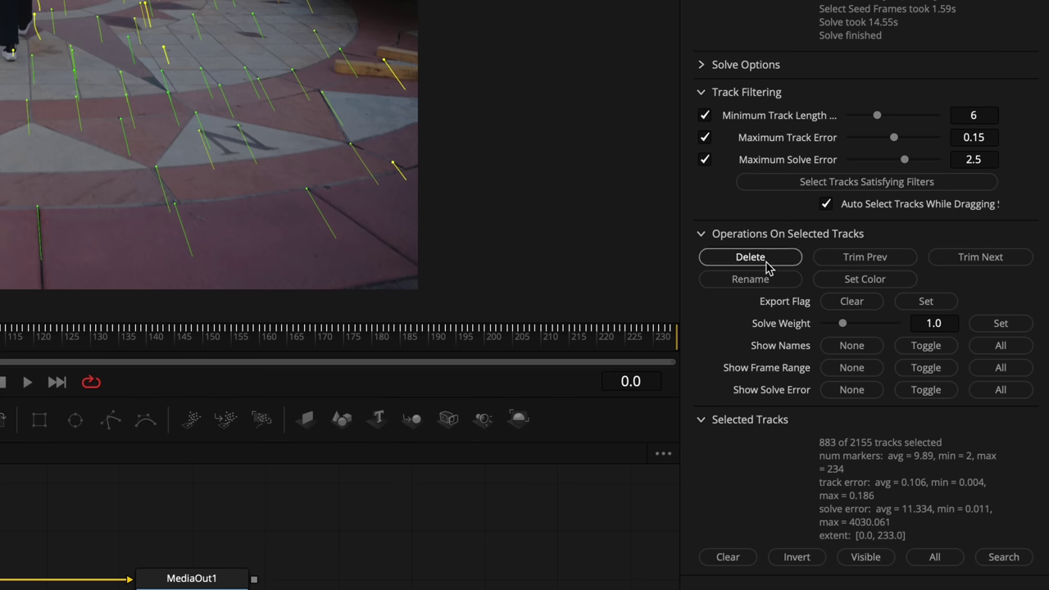
{"action": "left_click", "coordinate": [750, 258]}
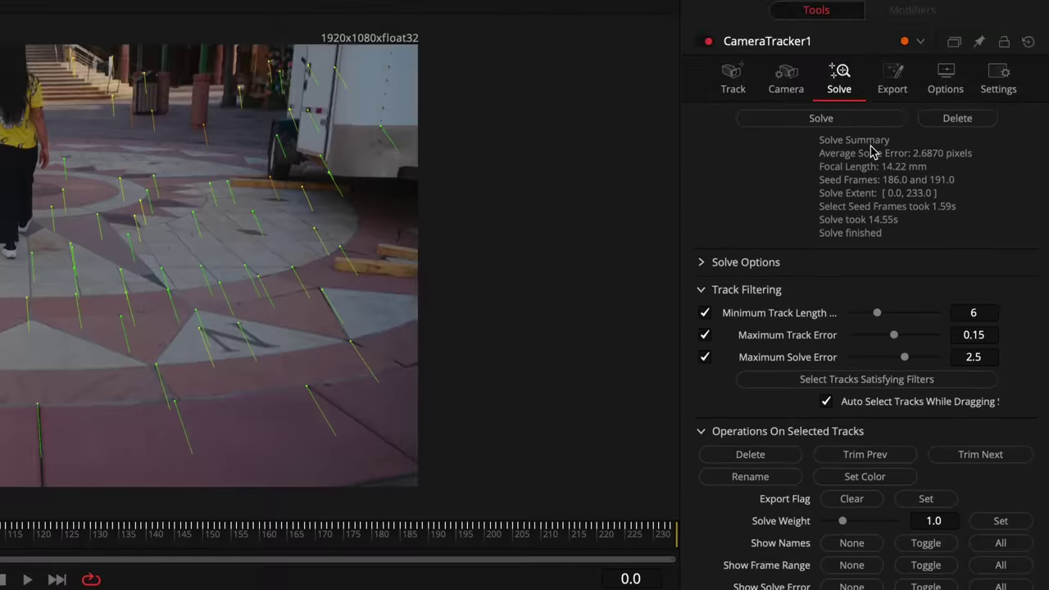
{"action": "left_click", "coordinate": [873, 168]}
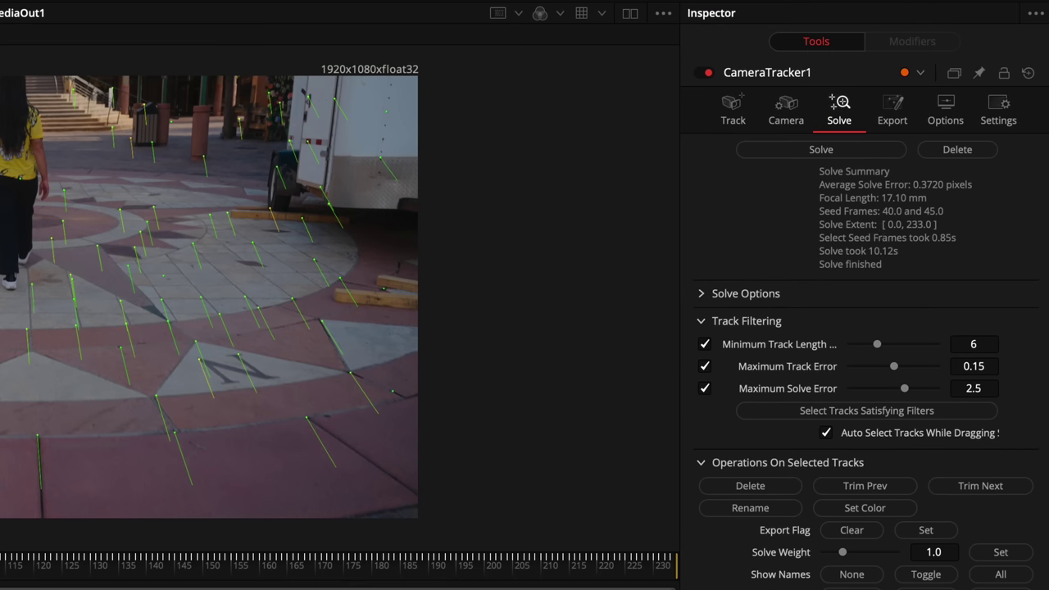
{"action": "left_click_drag", "start_coordinate": [44, 379], "coordinate": [251, 380]}
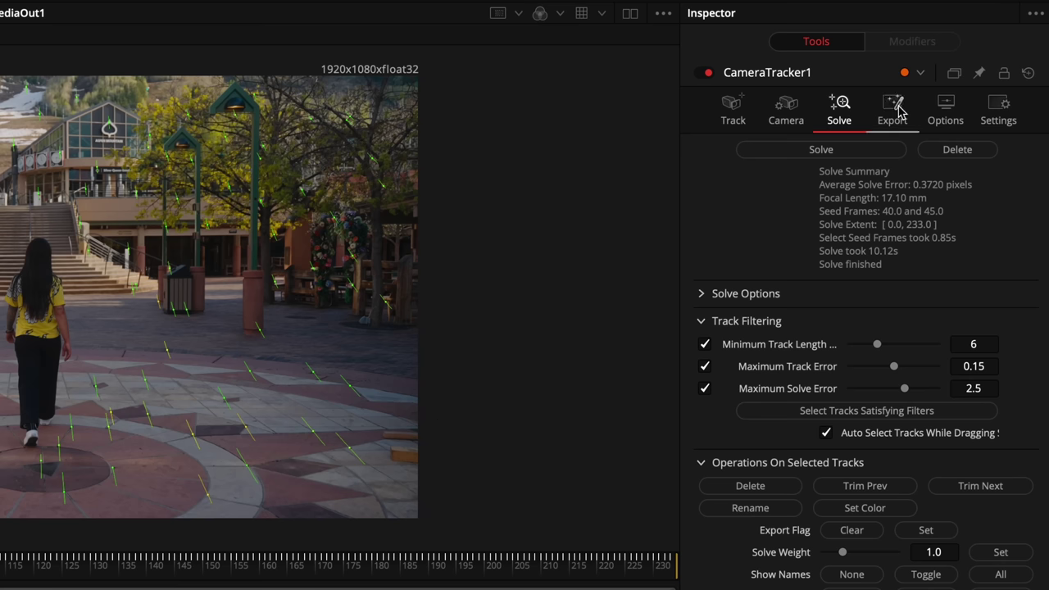
Set the scene origin from the ground tracks, realign, and export Camera3D, PointCloud and Merge3D nodes
{"action": "left_click", "coordinate": [897, 109]}
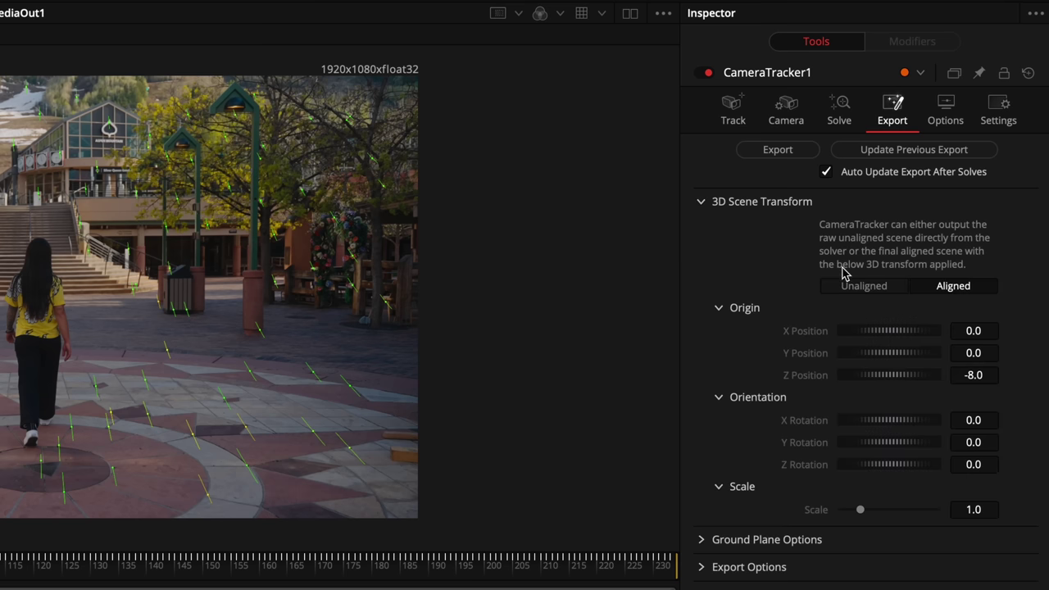
{"action": "left_click", "coordinate": [858, 289]}
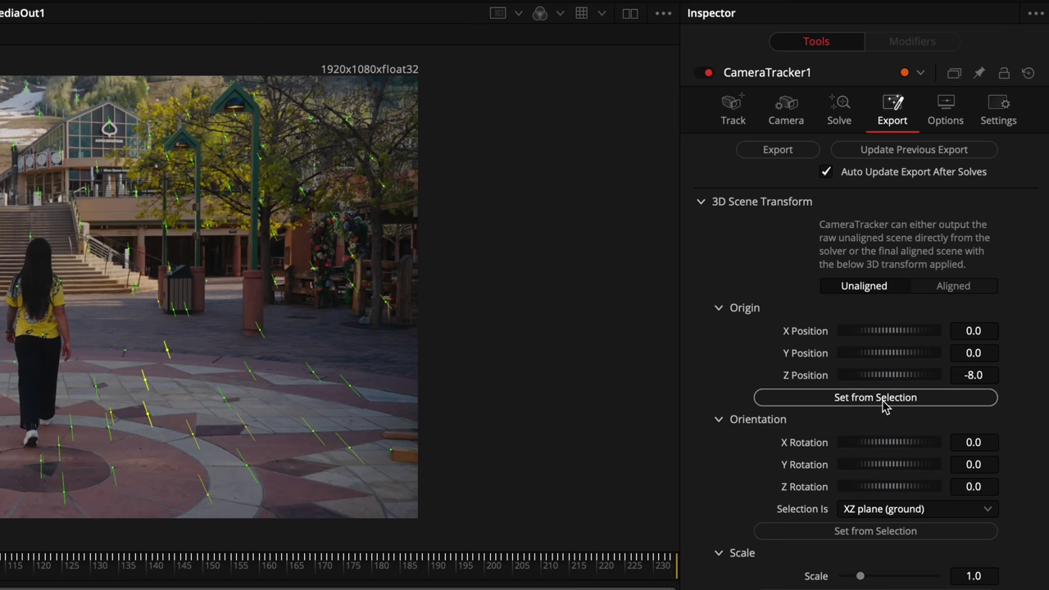
{"action": "left_click", "coordinate": [883, 397]}
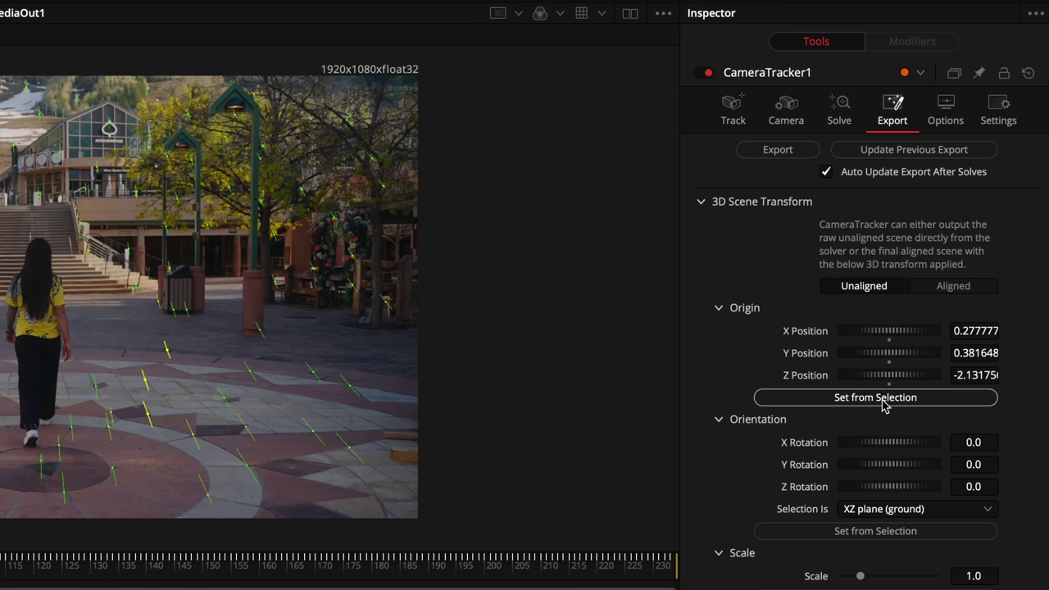
{"action": "left_click", "coordinate": [952, 286]}
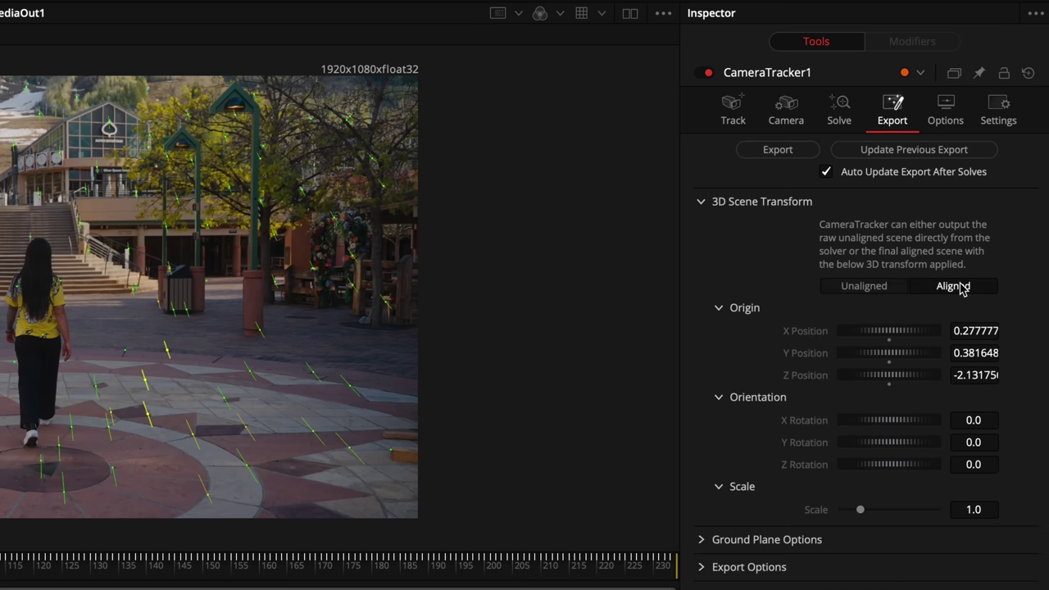
{"action": "left_click", "coordinate": [778, 150]}
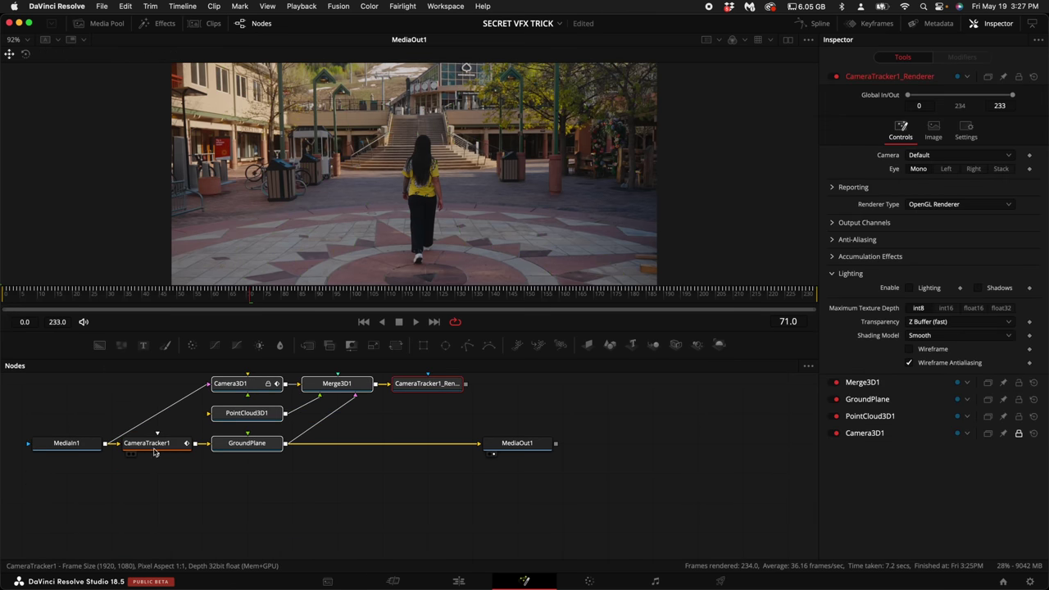
Remove the CameraTracker1 node from the Fusion graph
{"action": "left_click_drag", "start_coordinate": [156, 446], "coordinate": [219, 533]}
{"action": "left_click", "coordinate": [218, 532]}
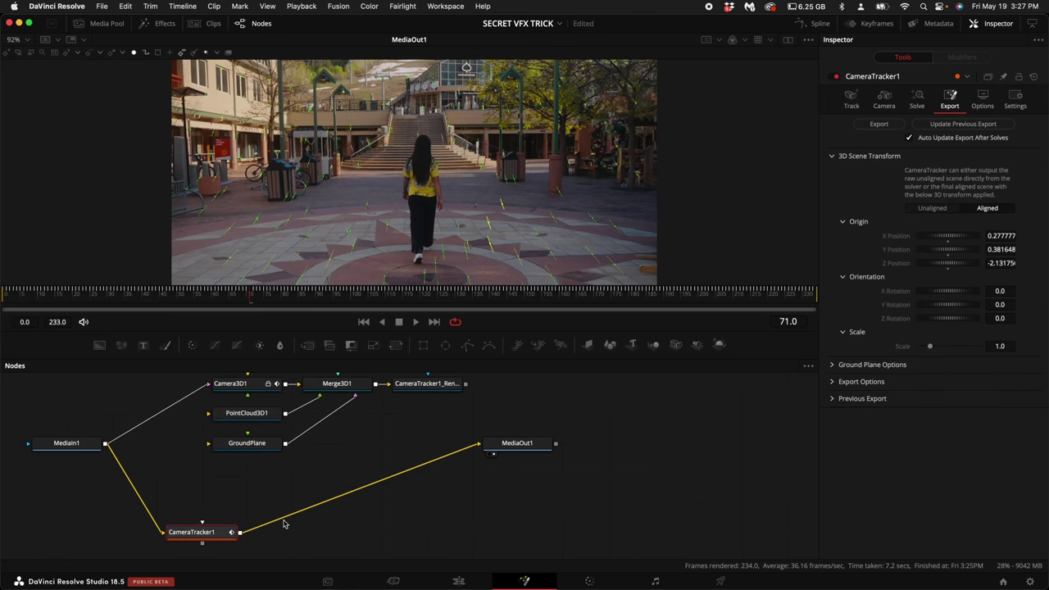
{"action": "key", "text": "Delete"}
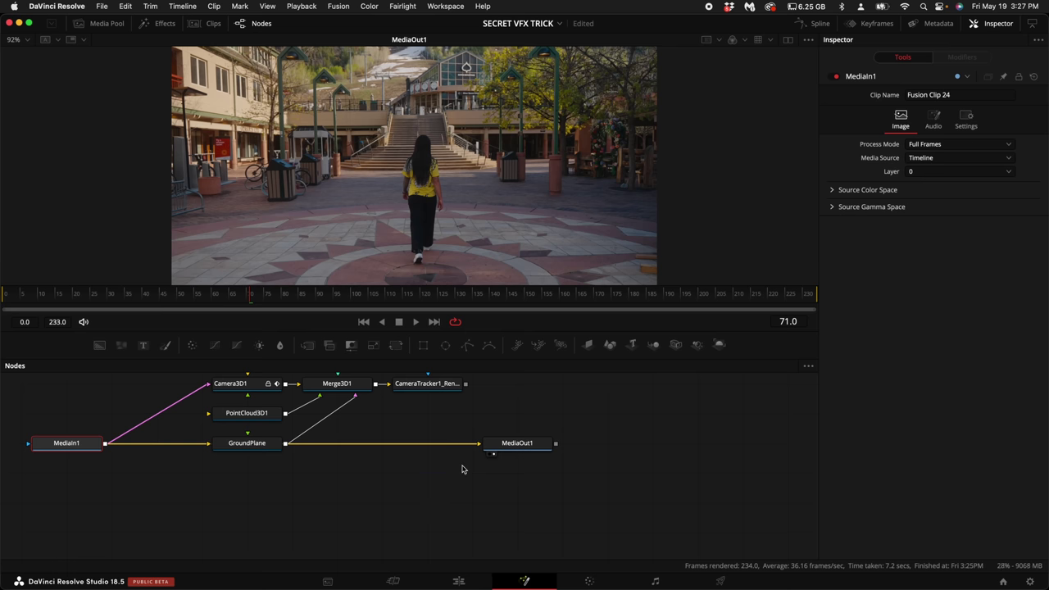
Unplug MediaIn1 from MediaOut1 and feed CameraTracker1_Renderer into MediaOut1 instead
{"action": "left_click_drag", "start_coordinate": [479, 443], "coordinate": [184, 496]}
{"action": "scroll", "coordinate": [467, 410], "scroll_direction": "up", "scroll_amount": 1}
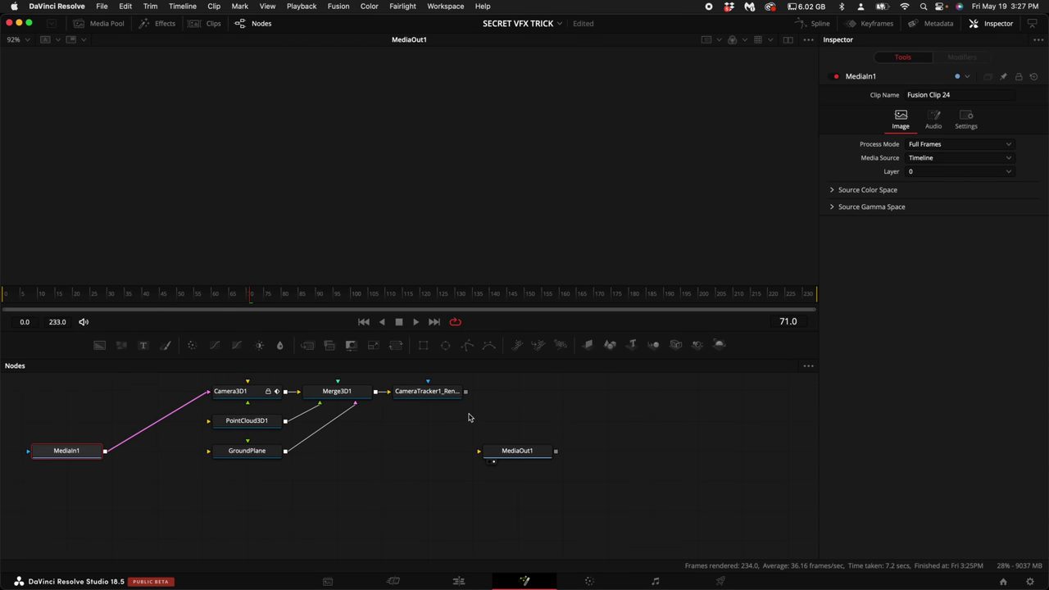
{"action": "scroll", "coordinate": [469, 418], "scroll_direction": "up", "scroll_amount": 1}
{"action": "left_click_drag", "start_coordinate": [467, 399], "coordinate": [488, 466]}
Delete the PointCloud3D1 and GroundPlane nodes
{"action": "left_click_drag", "start_coordinate": [351, 522], "coordinate": [218, 435]}
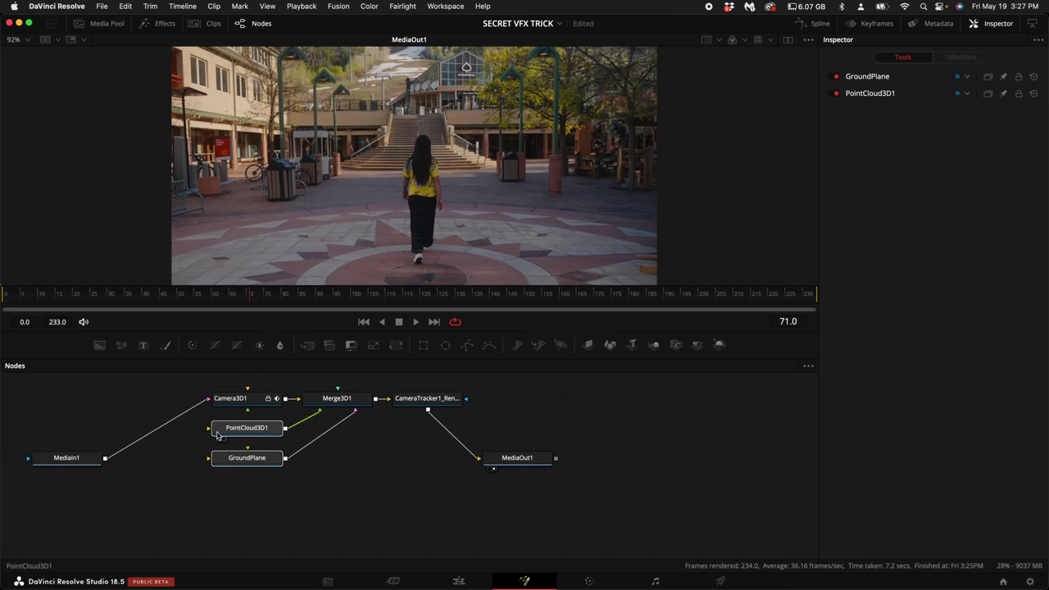
{"action": "key", "text": "Delete"}
{"action": "scroll", "coordinate": [548, 445], "scroll_direction": "up", "scroll_amount": 9}
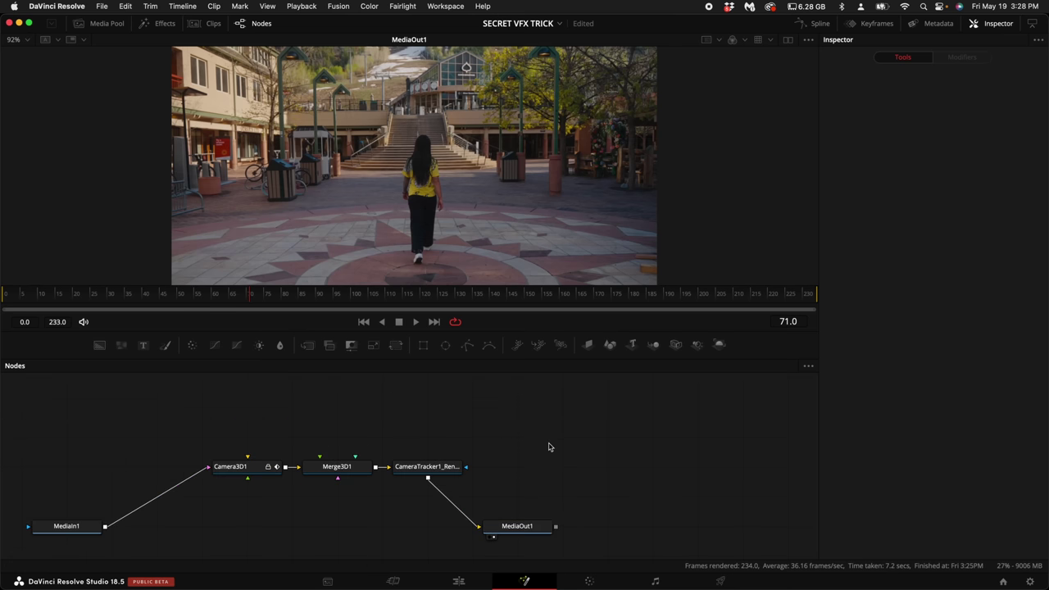
Add an ImagePlane3D1 node wired into Merge3D1 and preview the footage
{"action": "left_click", "coordinate": [589, 346]}
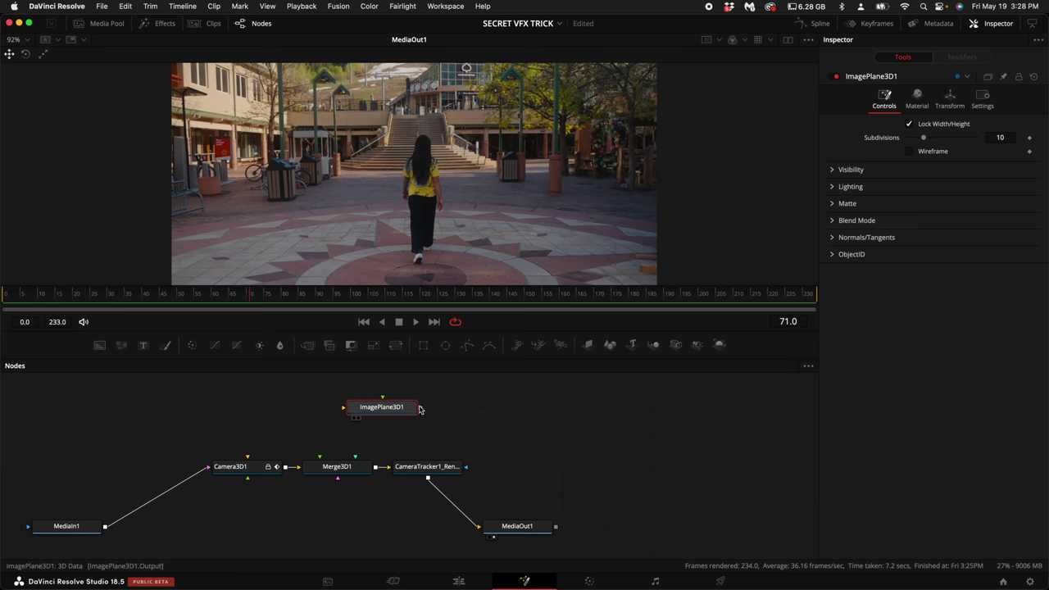
{"action": "left_click_drag", "start_coordinate": [422, 407], "coordinate": [340, 471]}
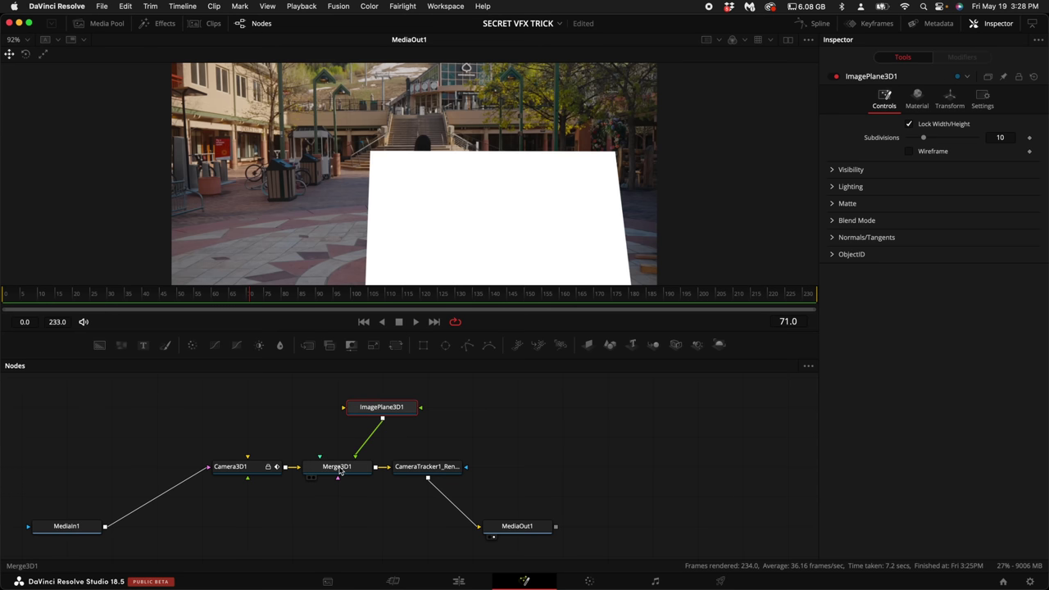
{"action": "key", "text": "space"}
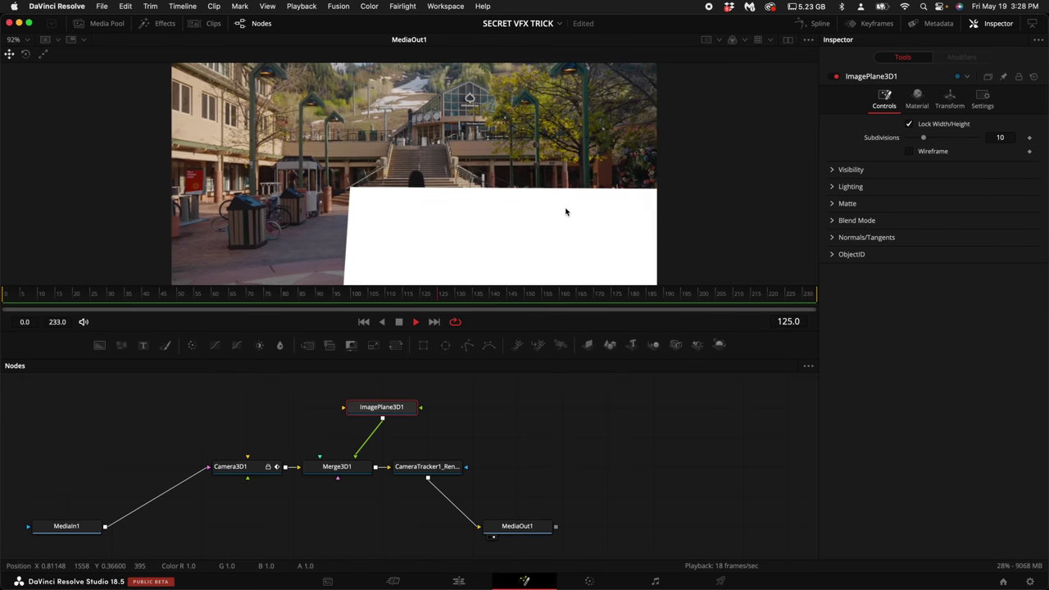
{"action": "key", "text": "space"}
Bring HUD EXAMPLE.mov in as MediaIn2 and connect it to ImagePlane3D1
{"action": "left_click_drag", "start_coordinate": [819, 574], "coordinate": [202, 420]}
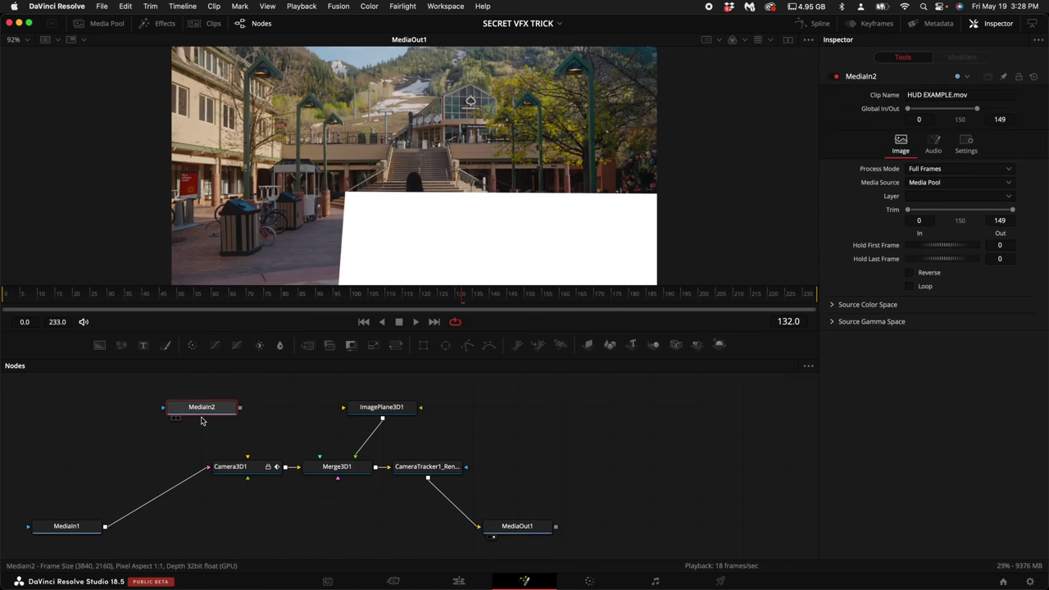
{"action": "left_click_drag", "start_coordinate": [239, 407], "coordinate": [381, 408]}
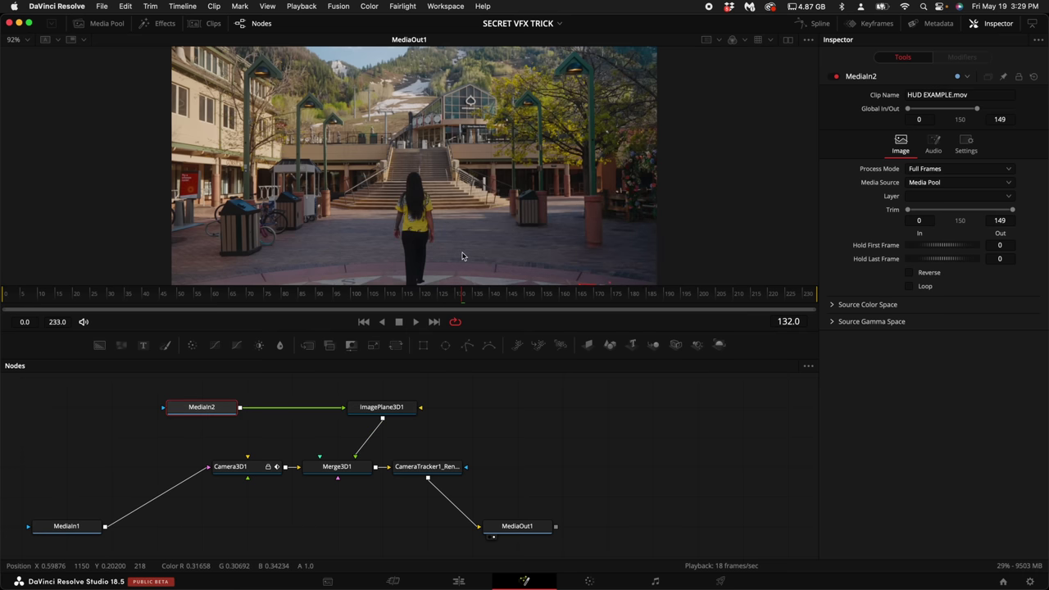
{"action": "left_click", "coordinate": [387, 411]}
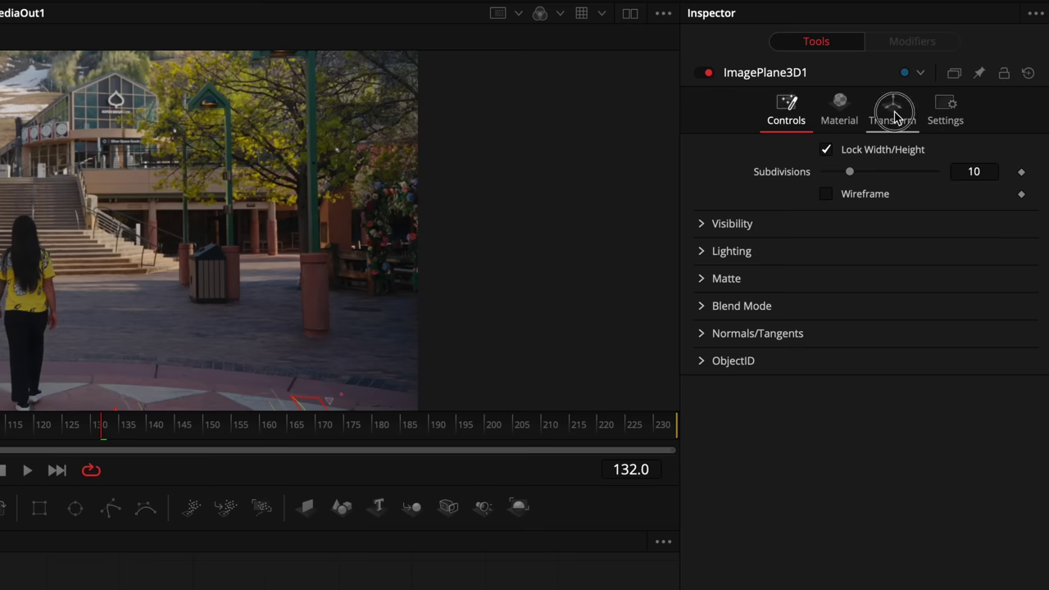
Place ImagePlane3D1 at X -0.29, Y 0.479 with scale 1.694 above the plaza stairs
{"action": "left_click", "coordinate": [949, 99]}
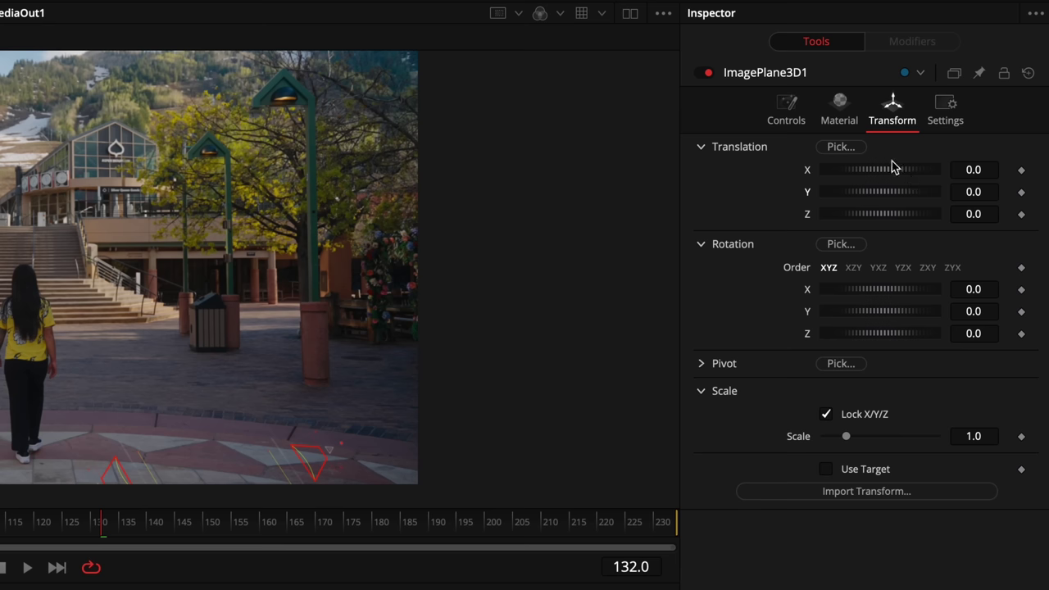
{"action": "left_click_drag", "start_coordinate": [896, 167], "coordinate": [885, 171]}
{"action": "left_click_drag", "start_coordinate": [870, 199], "coordinate": [884, 202]}
{"action": "key", "text": "space"}
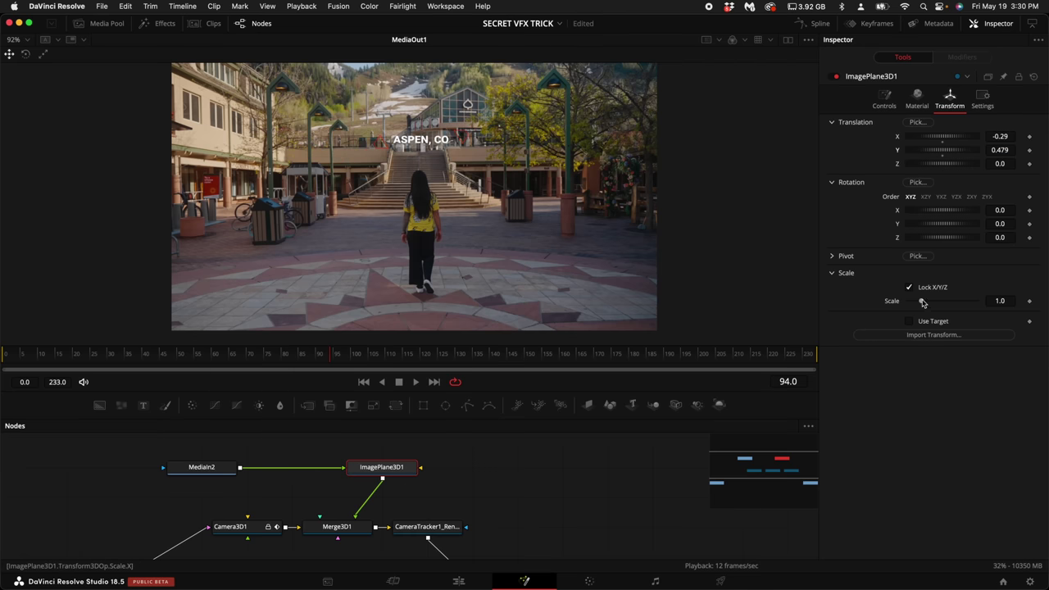
{"action": "left_click_drag", "start_coordinate": [923, 303], "coordinate": [932, 303]}
{"action": "left_click_drag", "start_coordinate": [199, 356], "coordinate": [286, 361]}
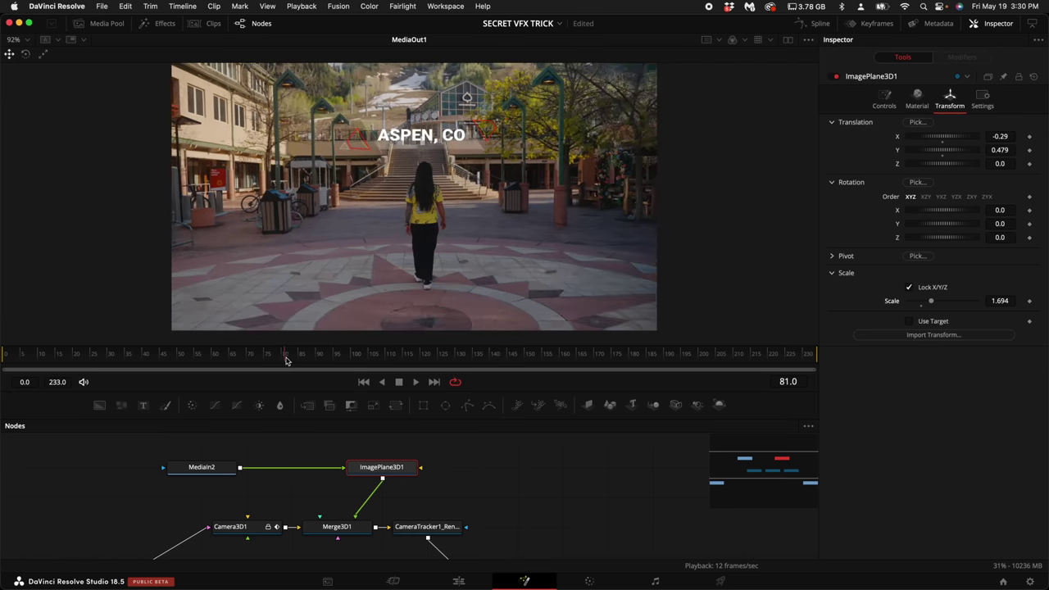
{"action": "left_click", "coordinate": [202, 471]}
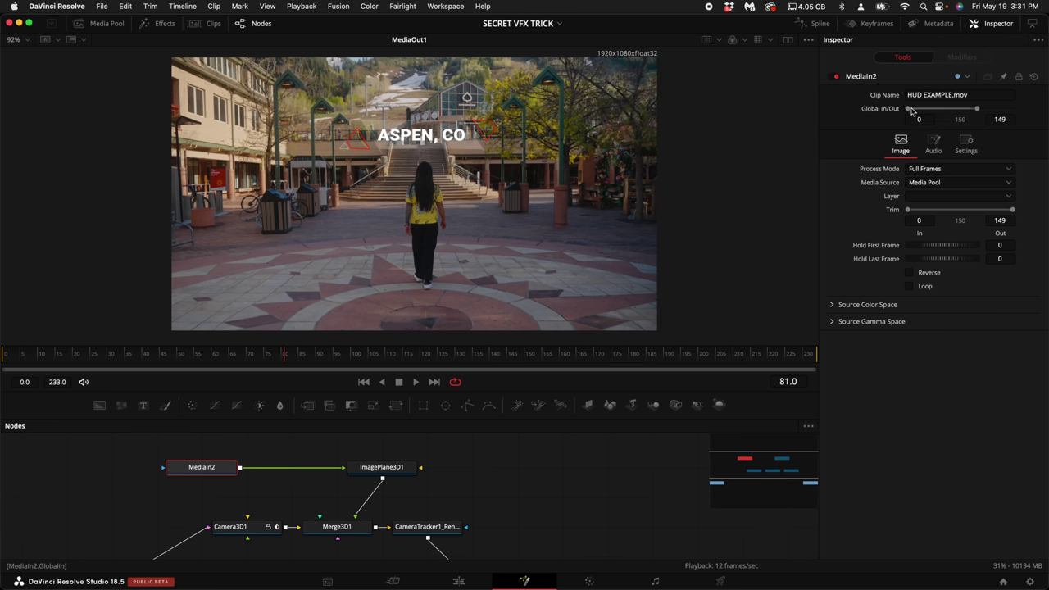
Shift MediaIn2's Global In to frame 79, reset Trim In to 0, and preview the timing
{"action": "left_click_drag", "start_coordinate": [912, 112], "coordinate": [942, 112]}
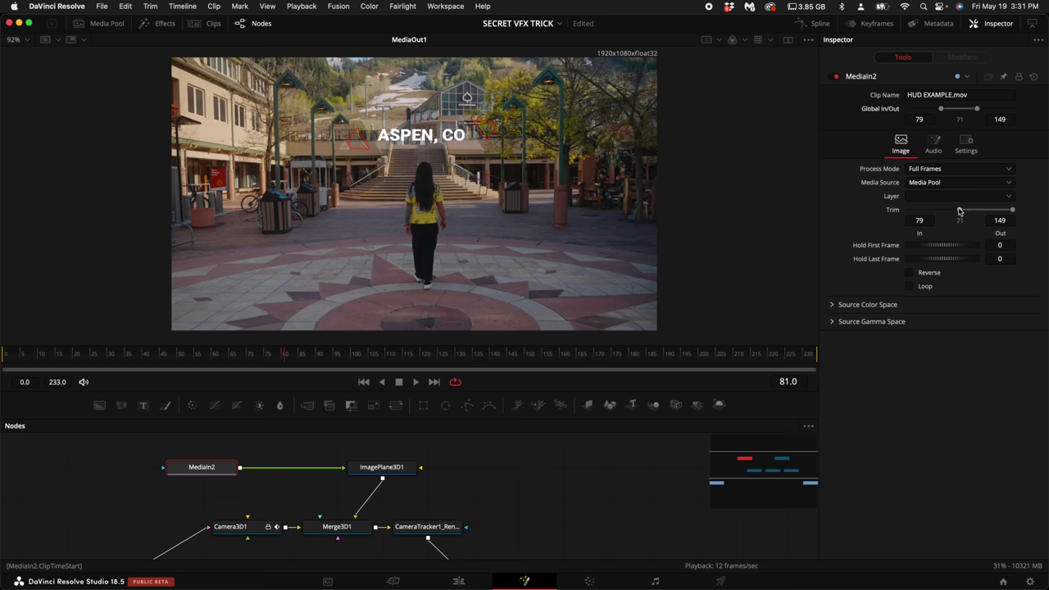
{"action": "left_click_drag", "start_coordinate": [961, 213], "coordinate": [837, 218]}
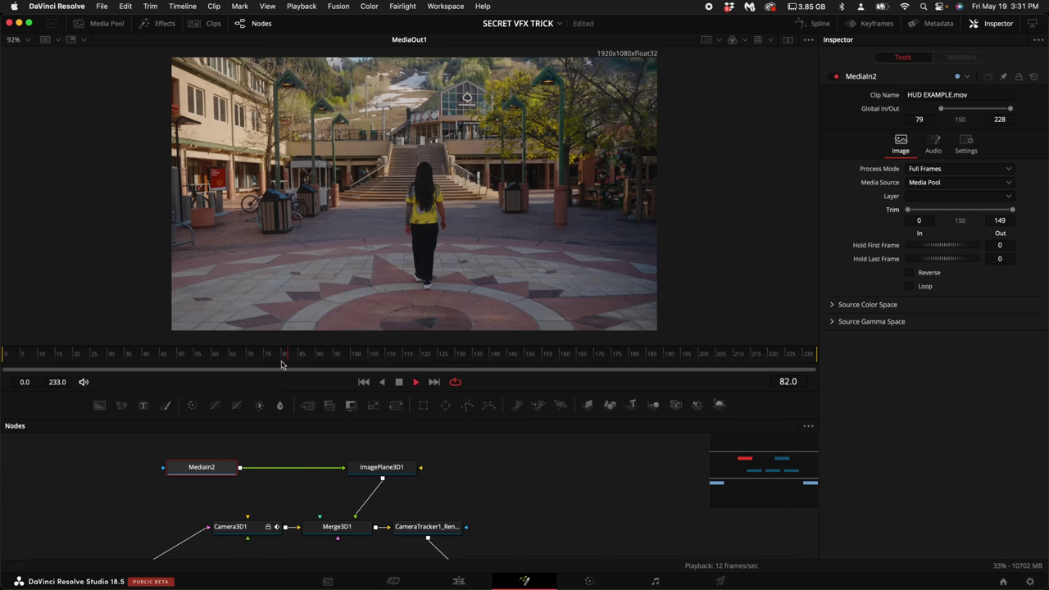
{"action": "key", "text": "space"}
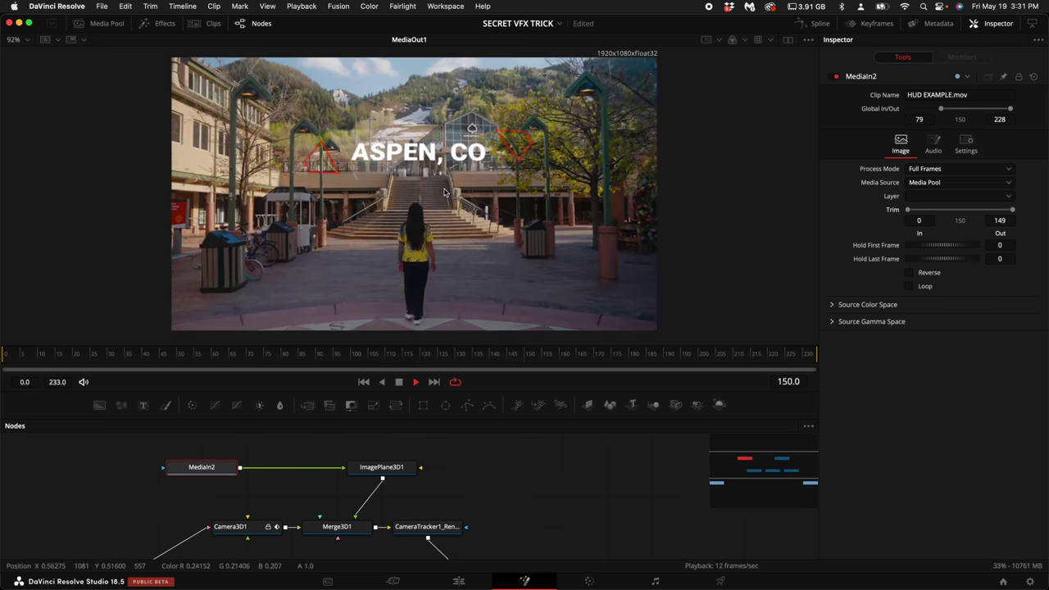
{"action": "key", "text": "space"}
Select ImagePlane3D1 and tidy the graph by moving it and MediaIn2 left
{"action": "left_click", "coordinate": [406, 469]}
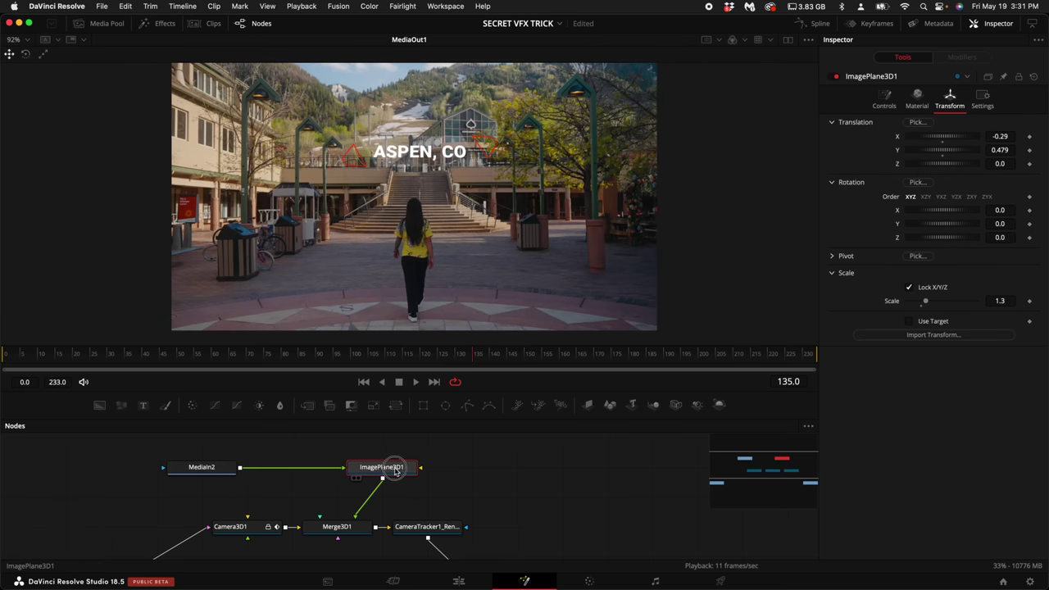
{"action": "left_click_drag", "start_coordinate": [406, 469], "coordinate": [361, 468]}
{"action": "left_click_drag", "start_coordinate": [205, 468], "coordinate": [160, 469]}
{"action": "key", "text": "ctrl+Up"}
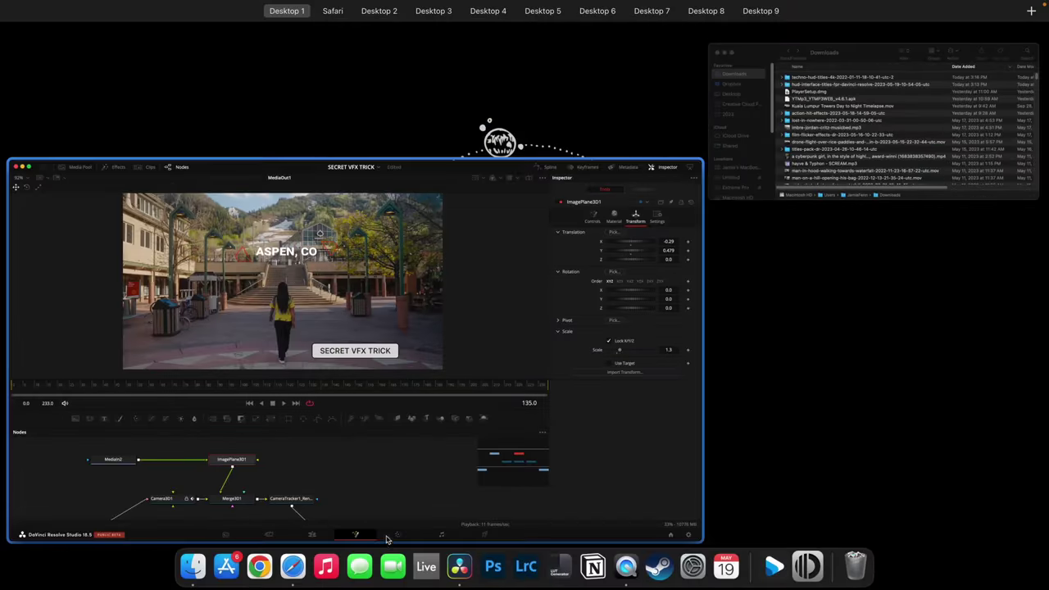
Search Envato Elements Stock Footage for 'particles' and scroll through the 6,661 clips
{"action": "key", "text": "ctrl+Right"}
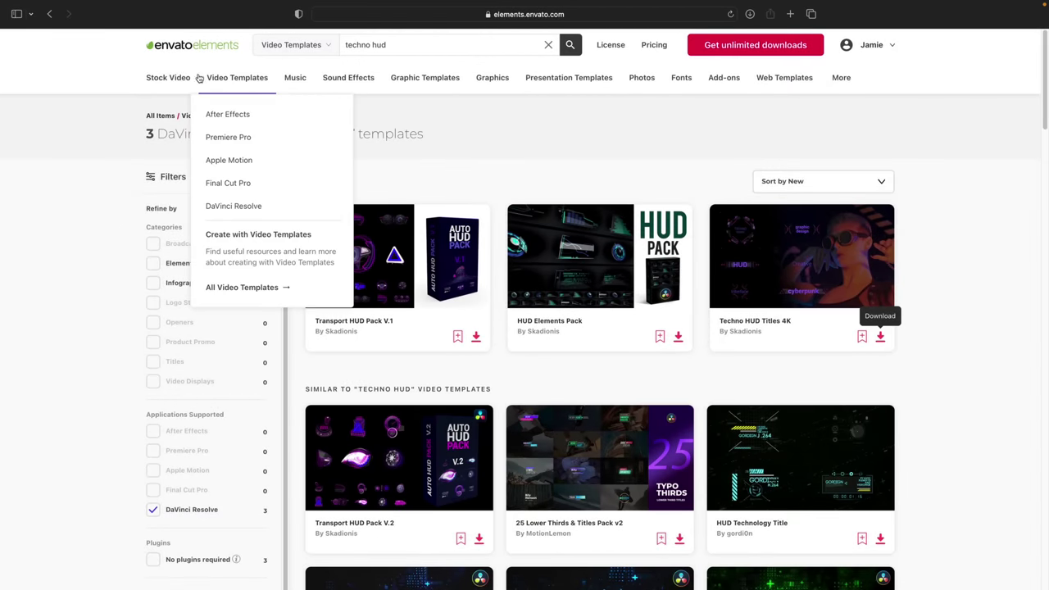
{"action": "left_click", "coordinate": [161, 79]}
{"action": "left_click", "coordinate": [159, 120]}
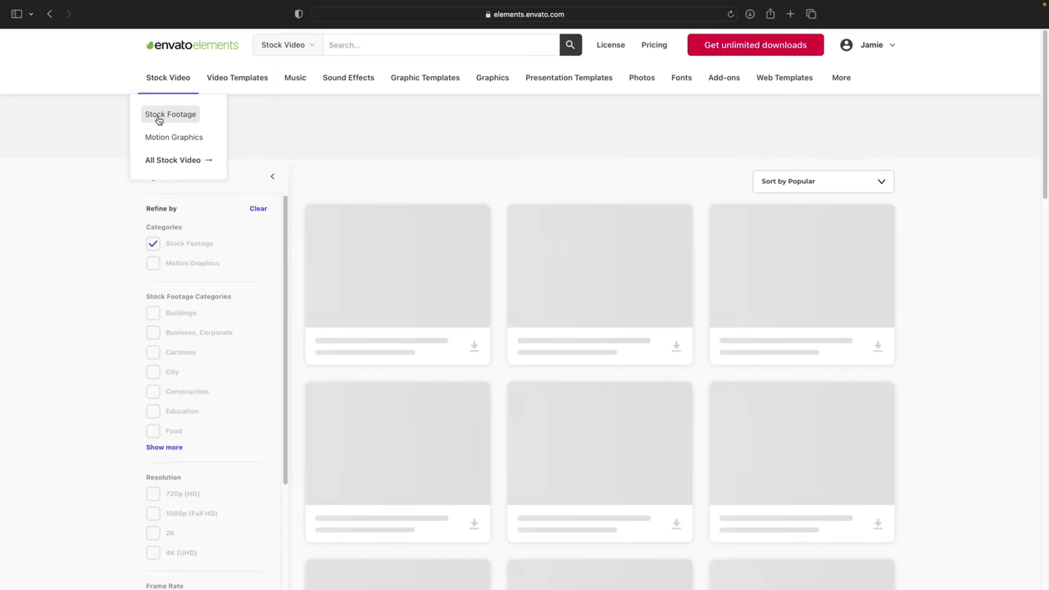
{"action": "left_click", "coordinate": [410, 52]}
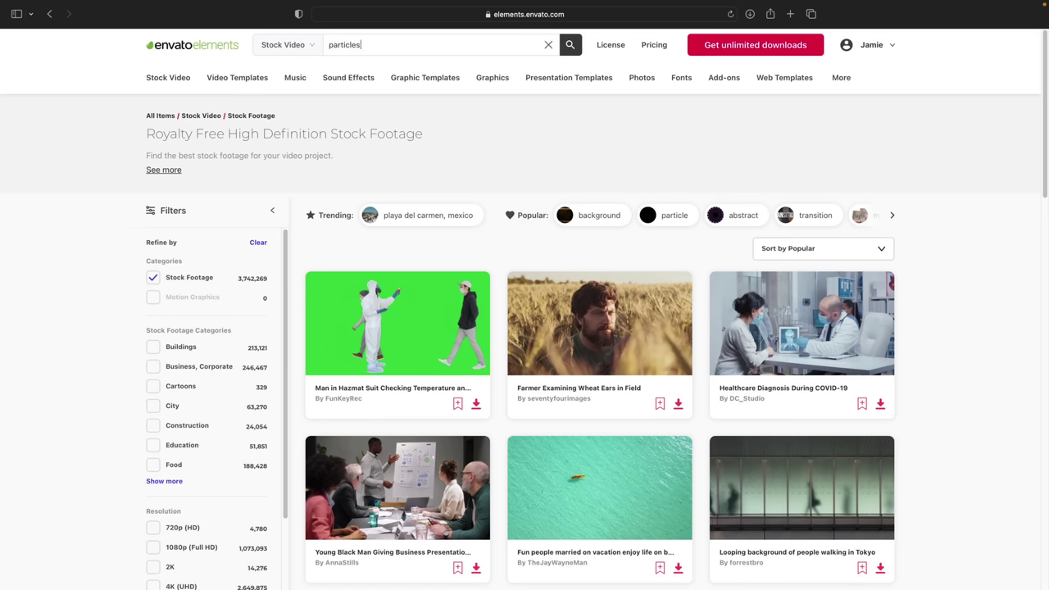
{"action": "key", "text": "Return"}
{"action": "scroll", "coordinate": [558, 440], "scroll_direction": "down", "scroll_amount": 10}
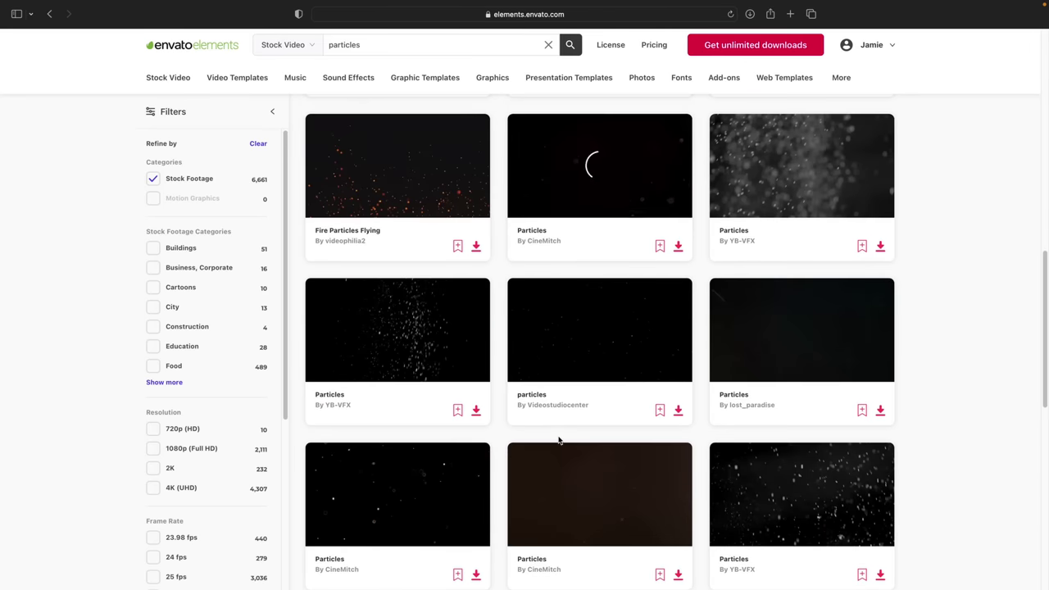
{"action": "scroll", "coordinate": [558, 440], "scroll_direction": "down", "scroll_amount": 5}
{"action": "scroll", "coordinate": [643, 356], "scroll_direction": "up", "scroll_amount": 1}
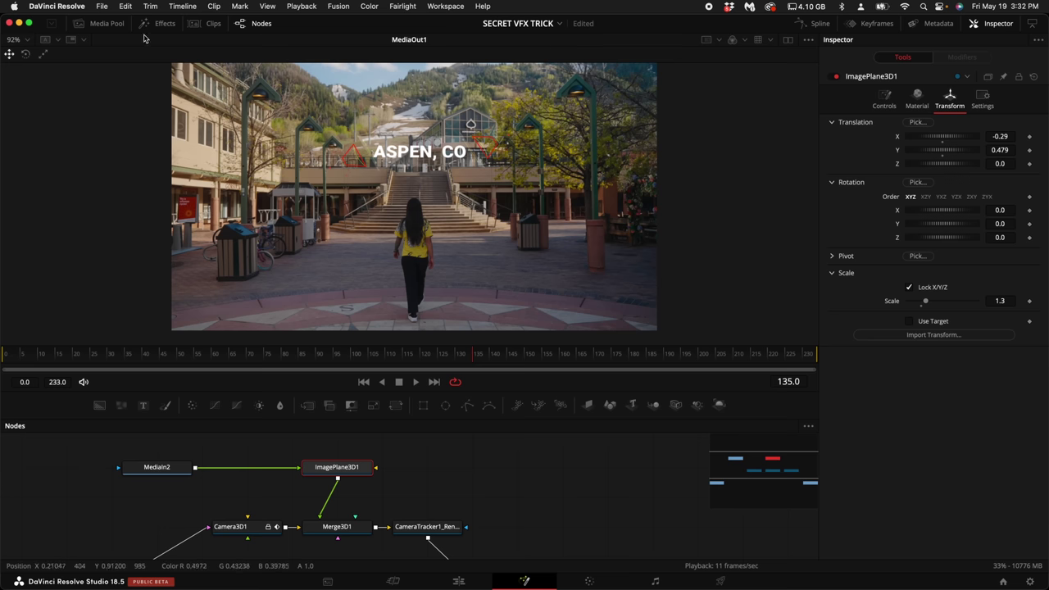
{"action": "left_click", "coordinate": [105, 23]}
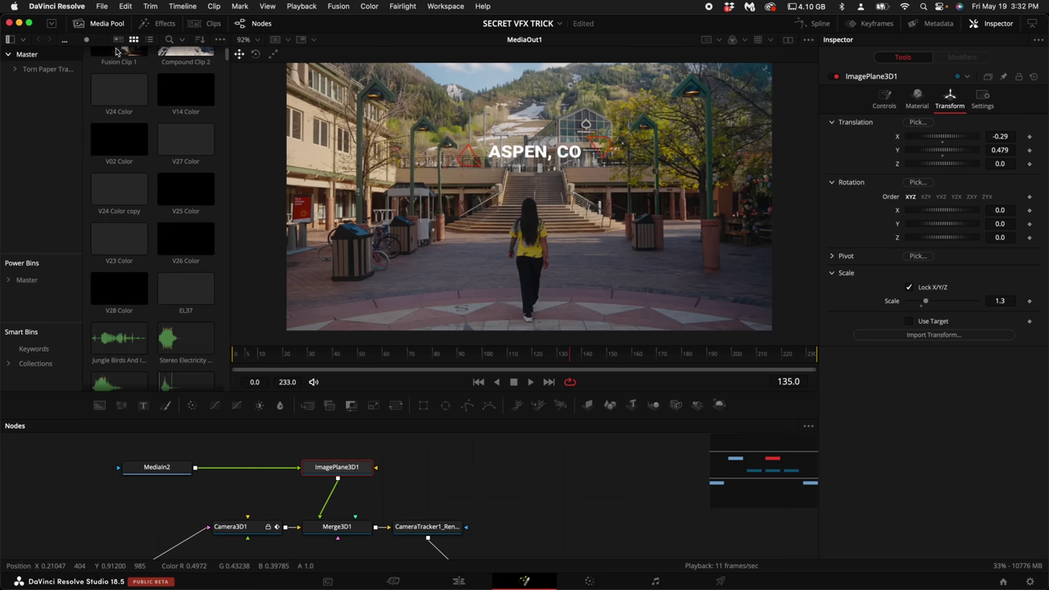
Filter the Media Pool by 'par' and bring Particles 01.mp4 into the node graph
{"action": "left_click", "coordinate": [171, 42]}
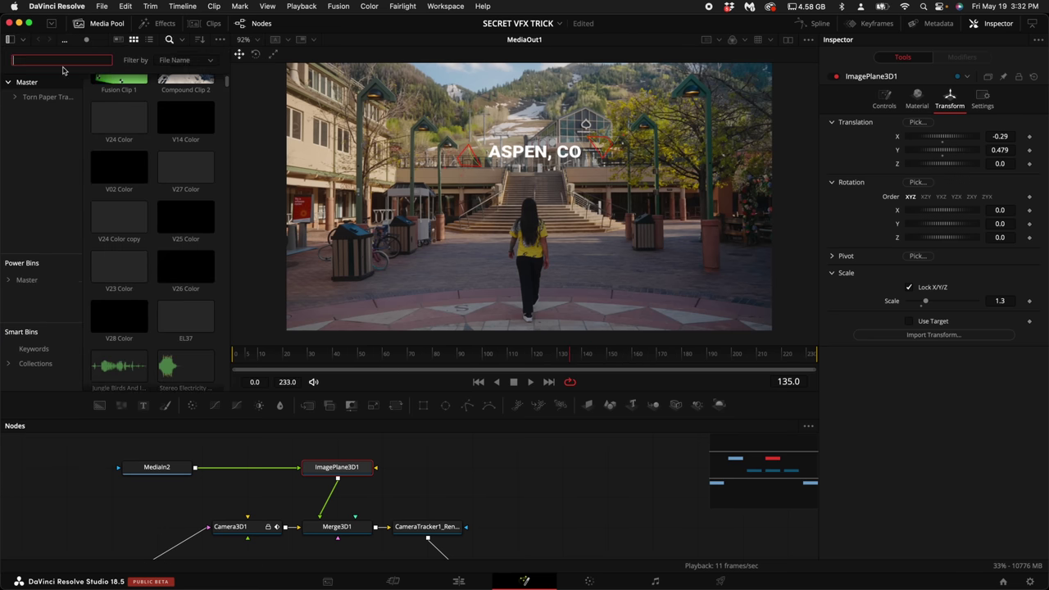
{"action": "type", "text": "par"}
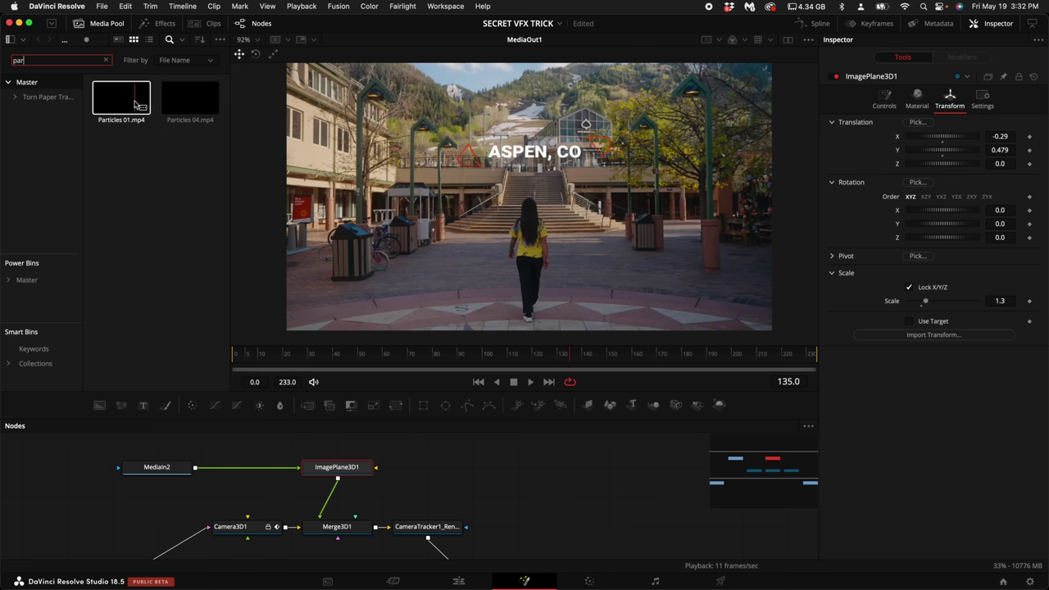
{"action": "left_click_drag", "start_coordinate": [138, 104], "coordinate": [517, 463]}
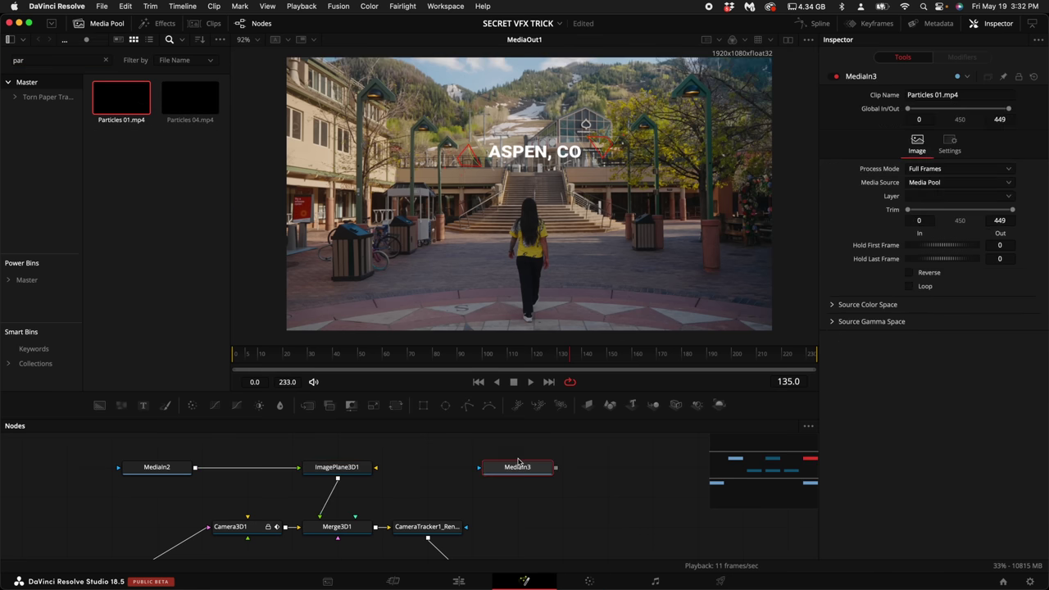
Duplicate ImagePlane3D1 into Merge3D1 and feed it the MediaIn3 particle clip
{"action": "left_click", "coordinate": [365, 467]}
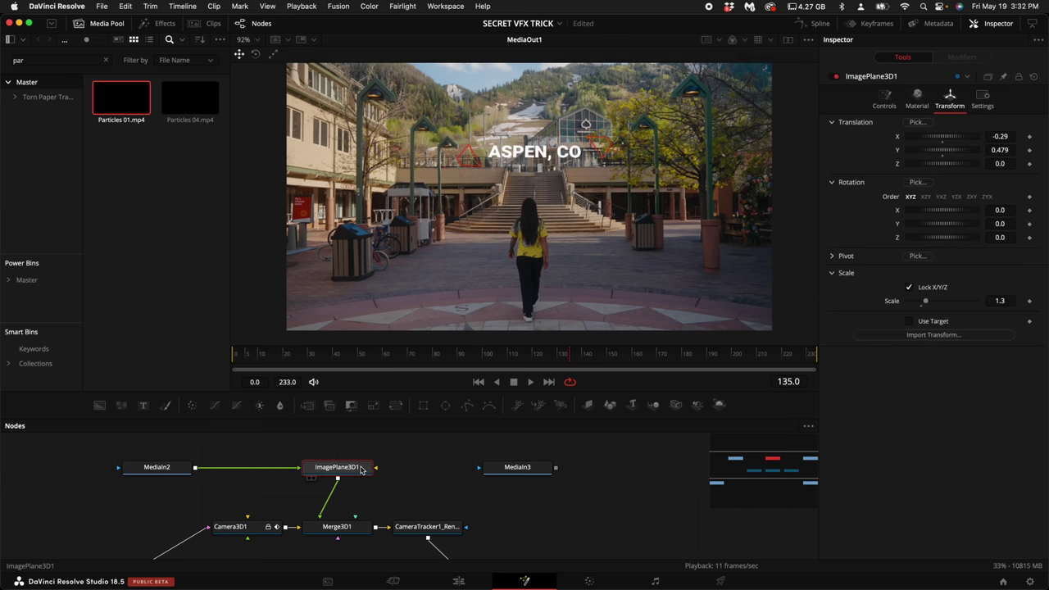
{"action": "key", "text": "ctrl+c"}
{"action": "key", "text": "ctrl+v"}
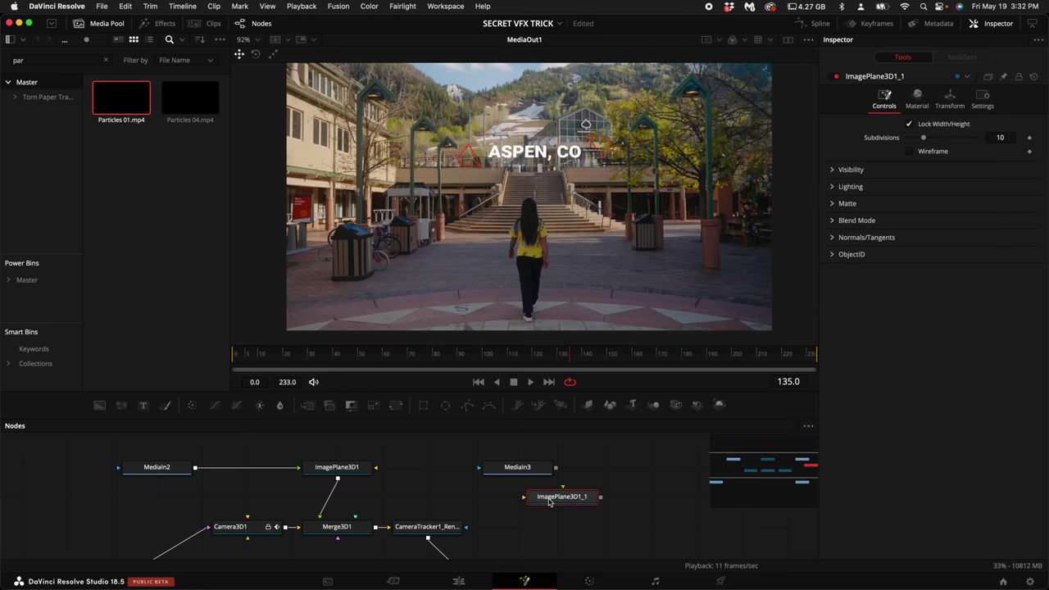
{"action": "left_click_drag", "start_coordinate": [524, 497], "coordinate": [334, 532]}
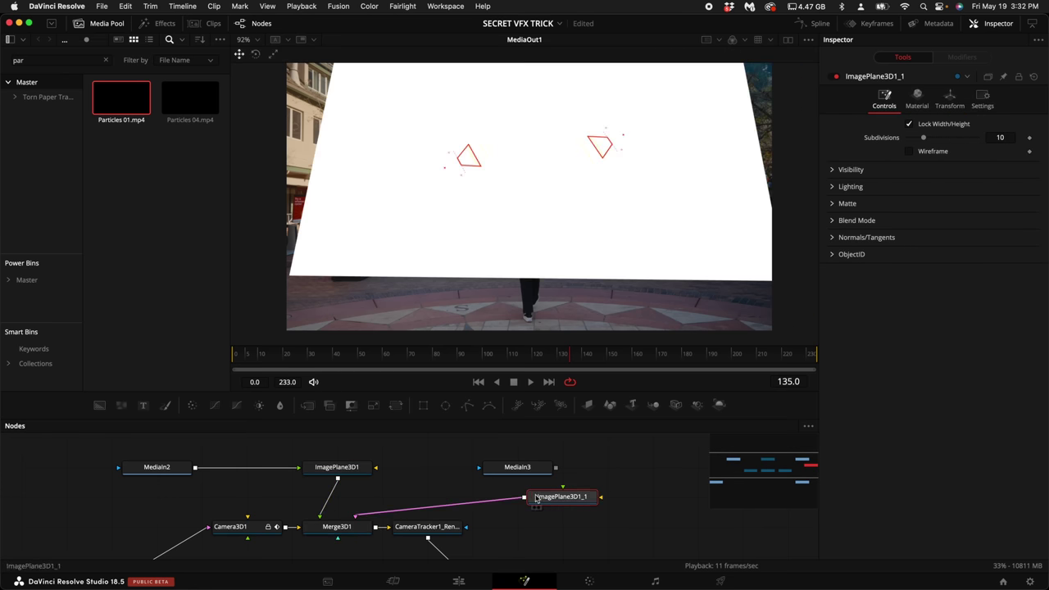
{"action": "scroll", "coordinate": [533, 491], "scroll_direction": "up", "scroll_amount": 1}
{"action": "left_click_drag", "start_coordinate": [557, 477], "coordinate": [588, 512]}
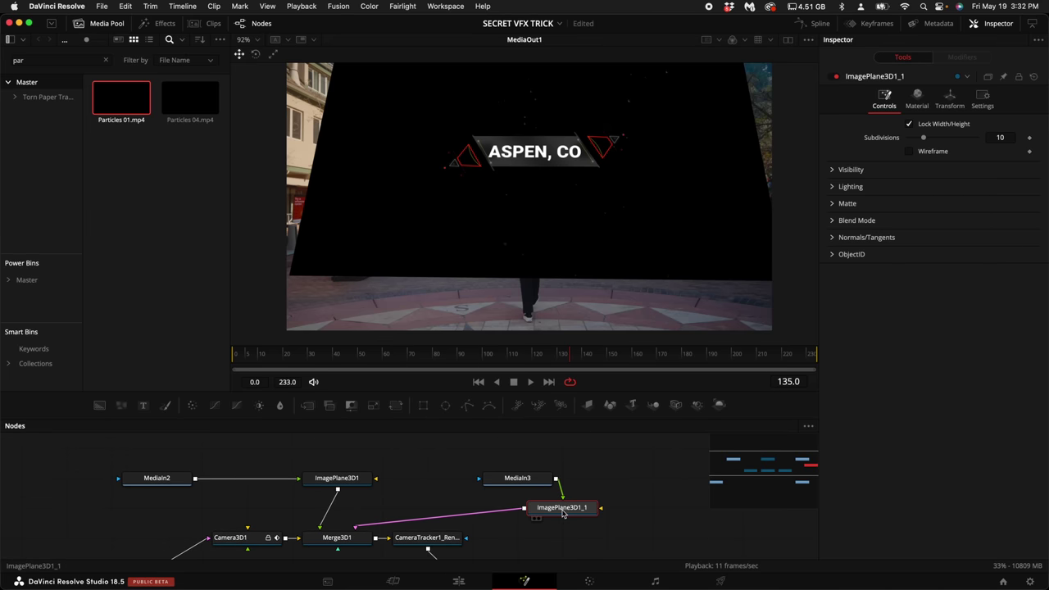
Lower the new plane's material alpha to near zero so black turns transparent
{"action": "left_click", "coordinate": [917, 97]}
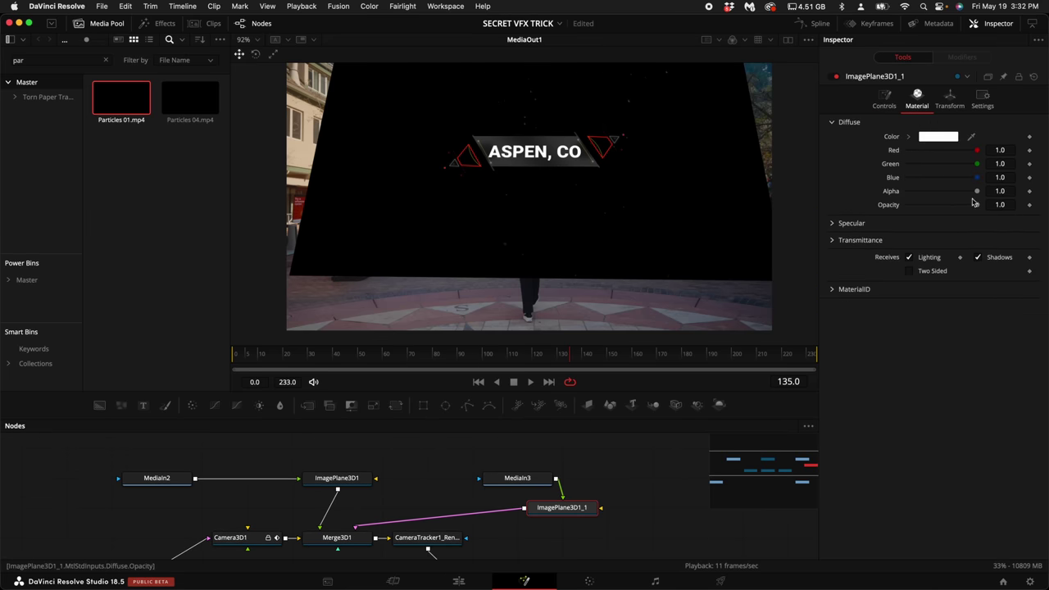
{"action": "left_click_drag", "start_coordinate": [978, 194], "coordinate": [934, 192]}
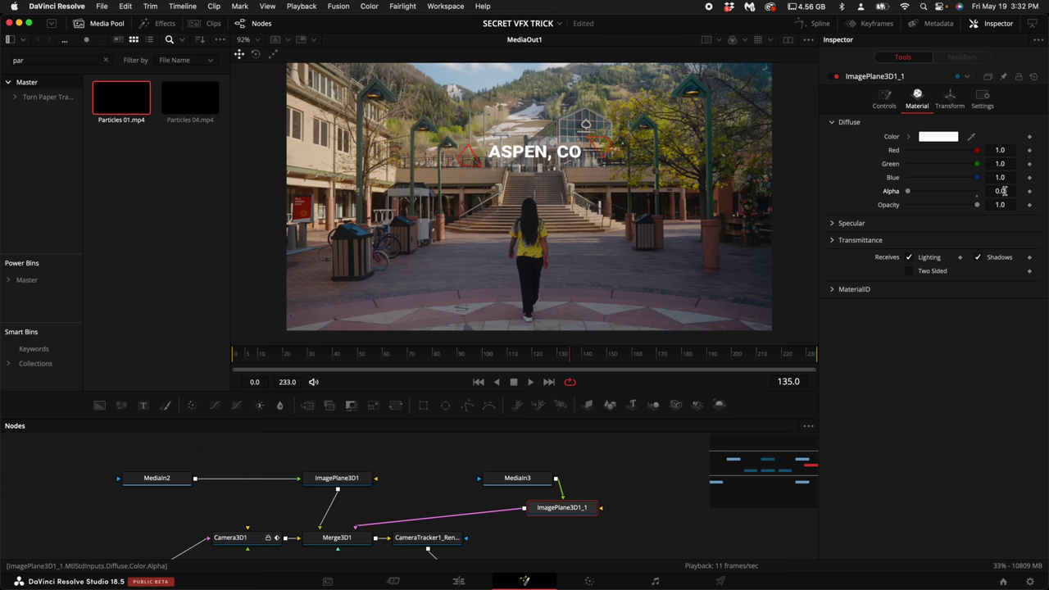
{"action": "key", "text": "Return"}
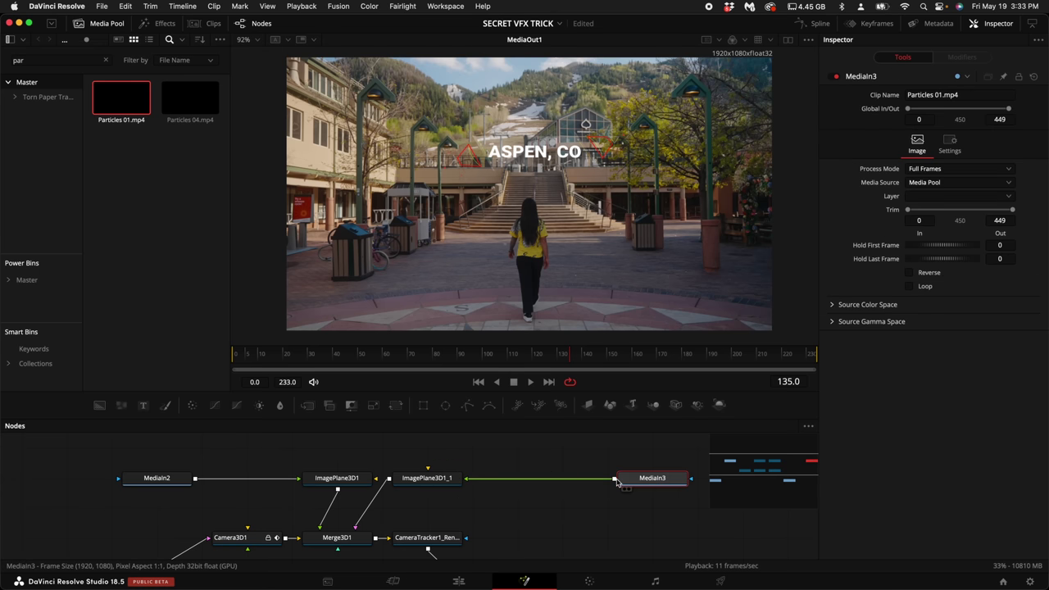
Add a BrightnessContrast1 node that boosts the particles' gain to 2.9
{"action": "key", "text": "shift+space"}
{"action": "type", "text": "camera"}
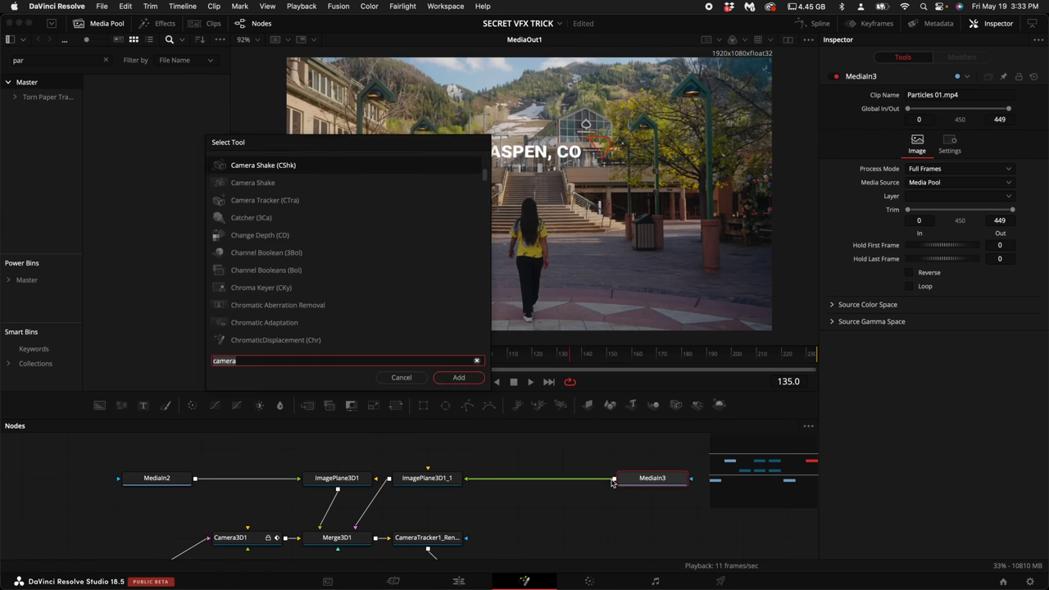
{"action": "key", "text": "BackSpace"}
{"action": "key", "text": "BackSpace"}
{"action": "key", "text": "BackSpace"}
{"action": "key", "text": "BackSpace"}
{"action": "key", "text": "BackSpace"}
{"action": "key", "text": "BackSpace"}
{"action": "type", "text": "bri"}
{"action": "key", "text": "Return"}
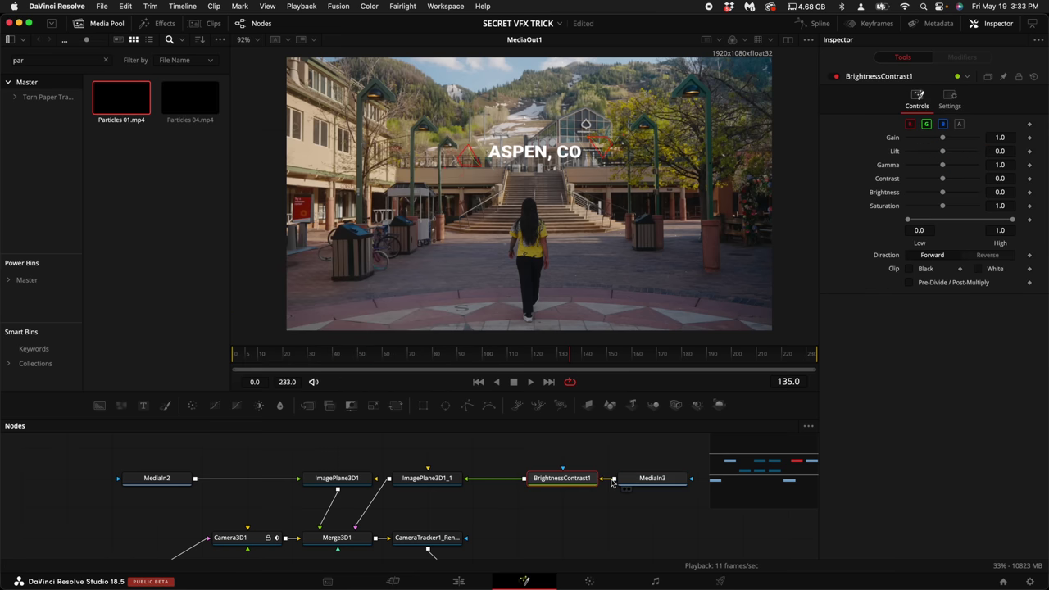
{"action": "mouse_move", "coordinate": [942, 138]}
{"action": "left_mouse_down"}
{"action": "mouse_move", "coordinate": [981, 145]}
{"action": "mouse_move", "coordinate": [959, 139]}
{"action": "left_mouse_up"}
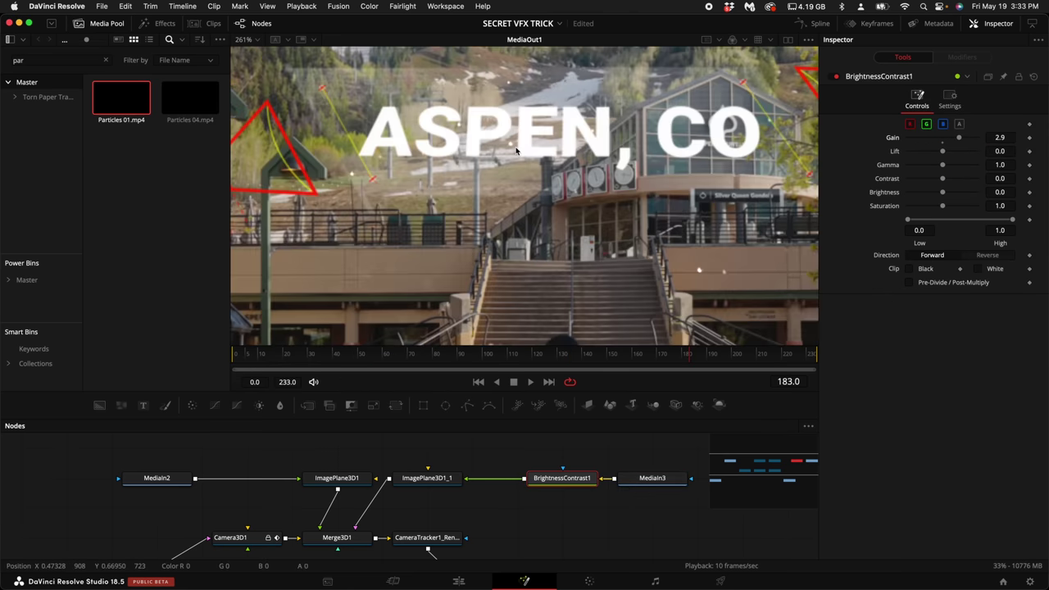
Set the particle plane ImagePlane3D1_1's Z position to -0.85
{"action": "left_click", "coordinate": [443, 477]}
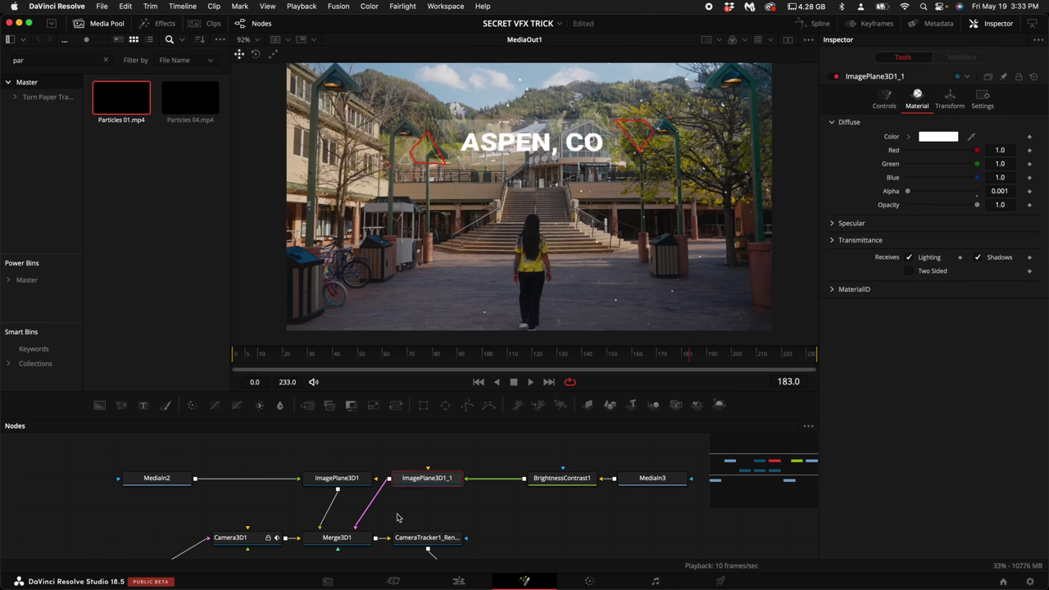
{"action": "left_click", "coordinate": [950, 98]}
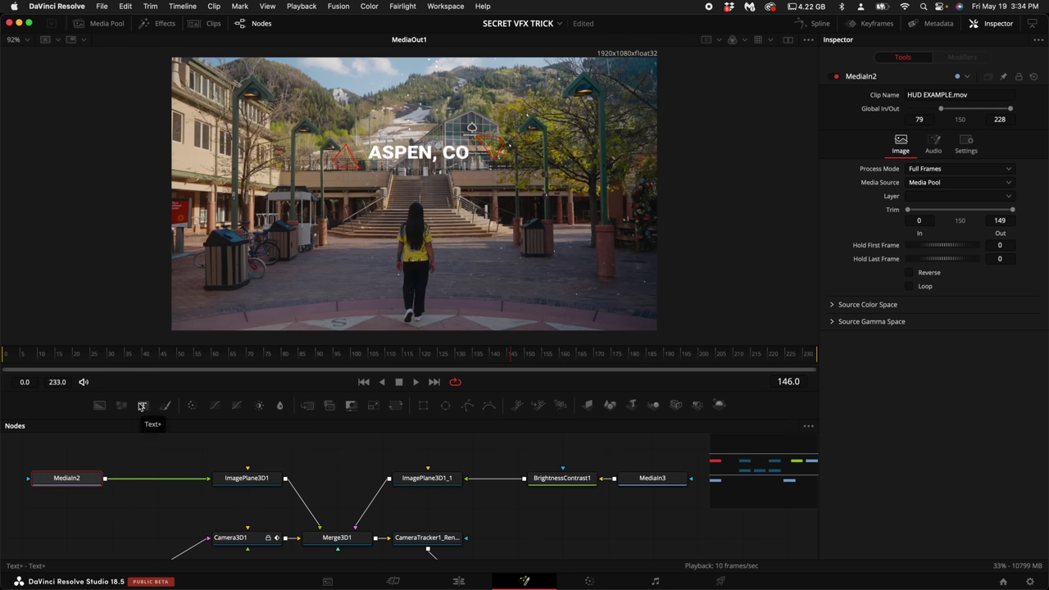
{"action": "key", "text": "shift+space"}
{"action": "type", "text": "glo"}
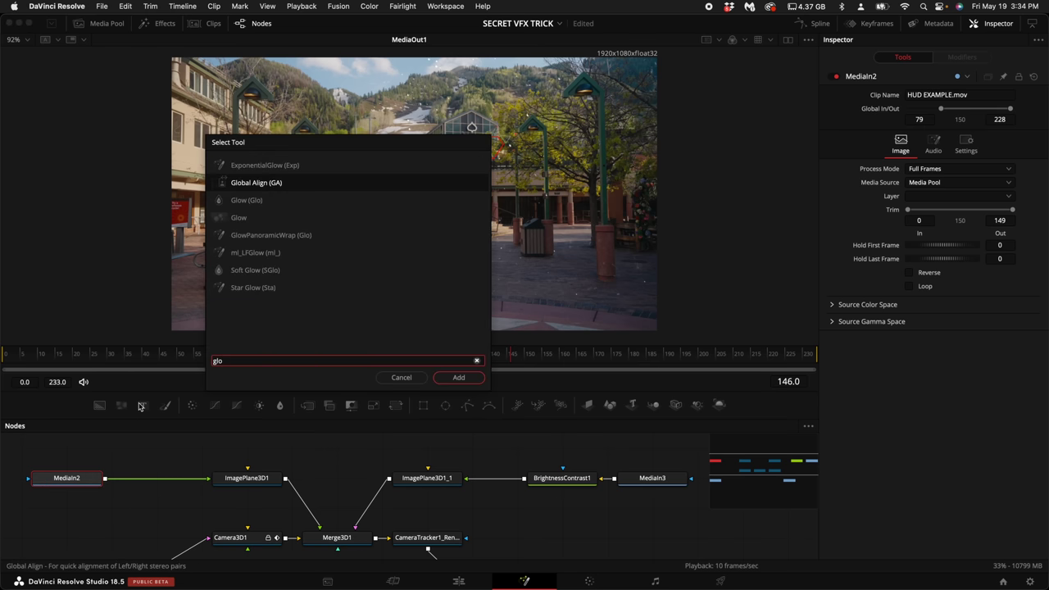
Add a Glow node after MediaIn2 with size 46.5, glow 0.756, tinted toward red
{"action": "key", "text": "Down"}
{"action": "key", "text": "Return"}
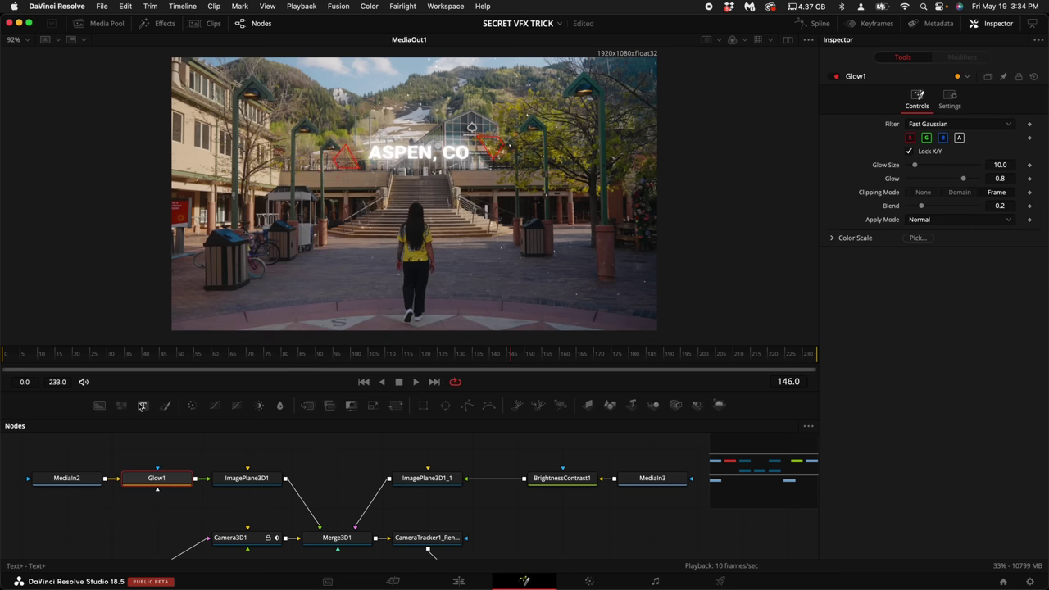
{"action": "left_click_drag", "start_coordinate": [915, 165], "coordinate": [941, 169]}
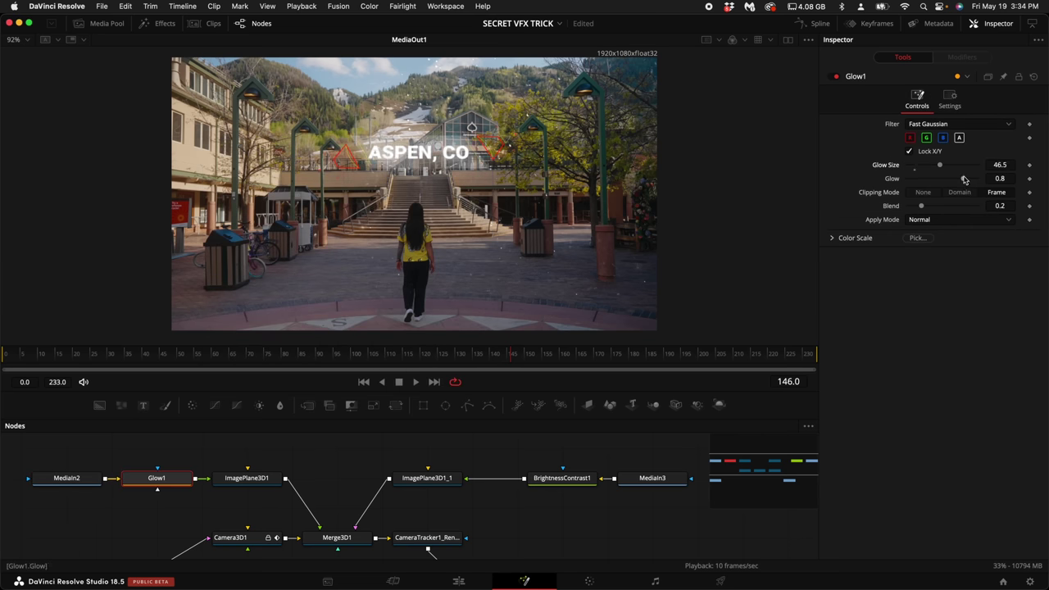
{"action": "mouse_move", "coordinate": [964, 180]}
{"action": "left_mouse_down"}
{"action": "mouse_move", "coordinate": [937, 178]}
{"action": "mouse_move", "coordinate": [980, 186]}
{"action": "mouse_move", "coordinate": [962, 185]}
{"action": "left_mouse_up"}
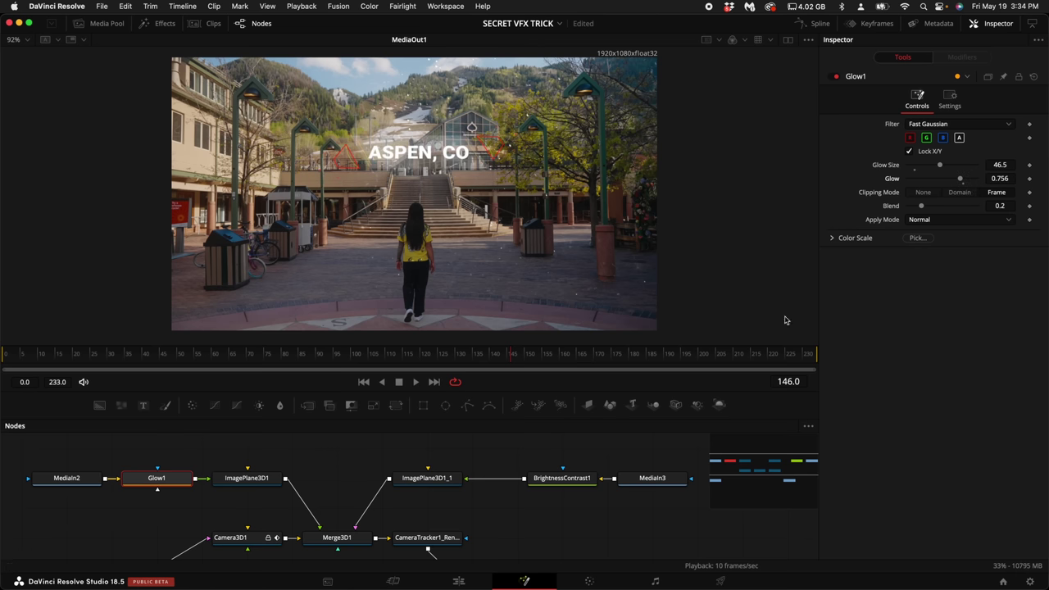
{"action": "left_click", "coordinate": [831, 239]}
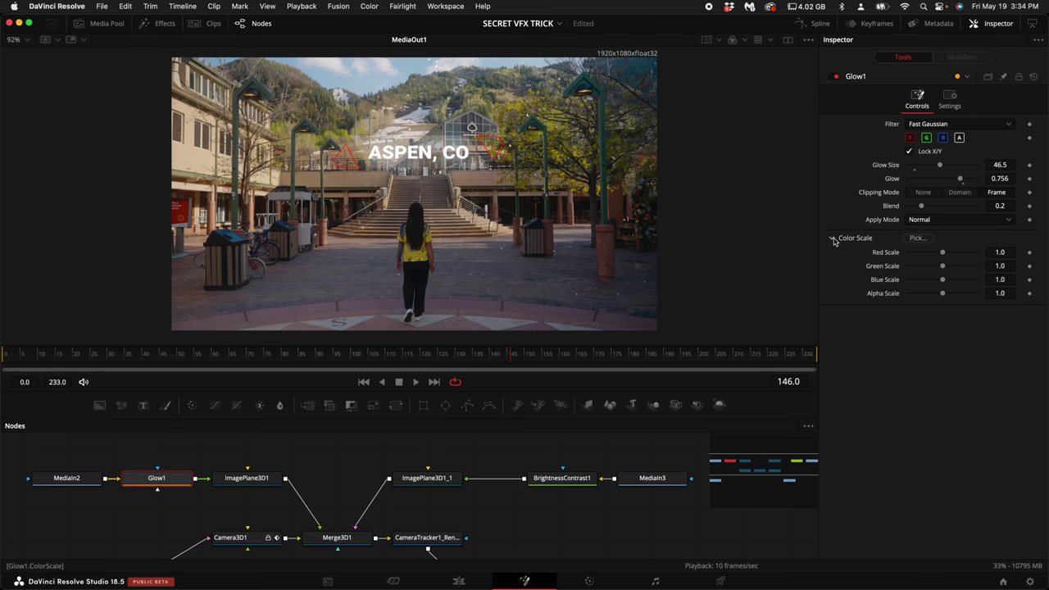
{"action": "left_click_drag", "start_coordinate": [942, 253], "coordinate": [918, 260]}
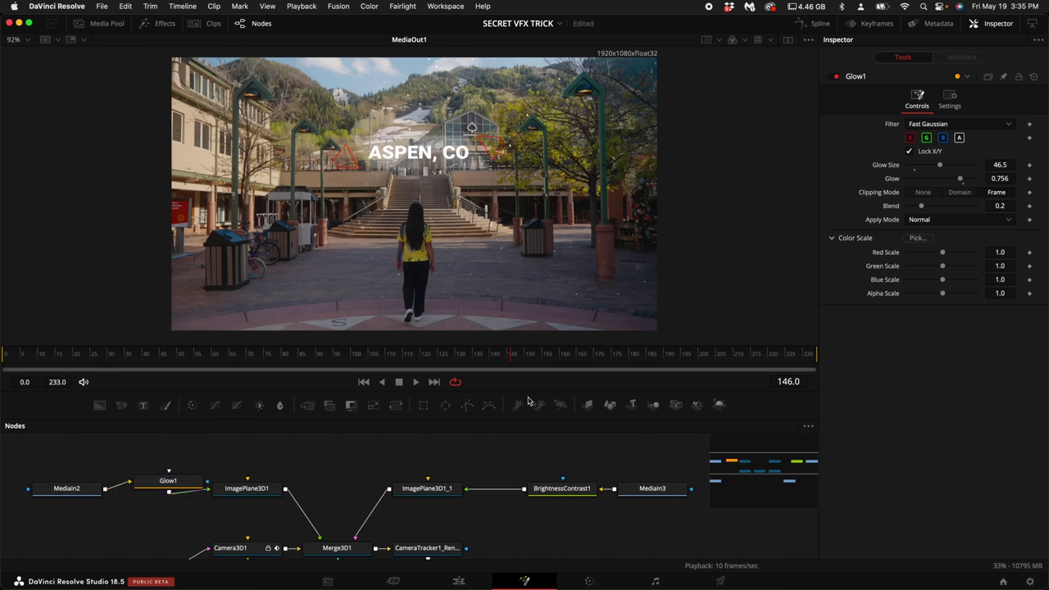
Insert a Glow1_1 copy before BrightnessContrast1 with Red Scale 0.504 and Blue Scale 1.213
{"action": "left_click_drag", "start_coordinate": [529, 391], "coordinate": [529, 365]}
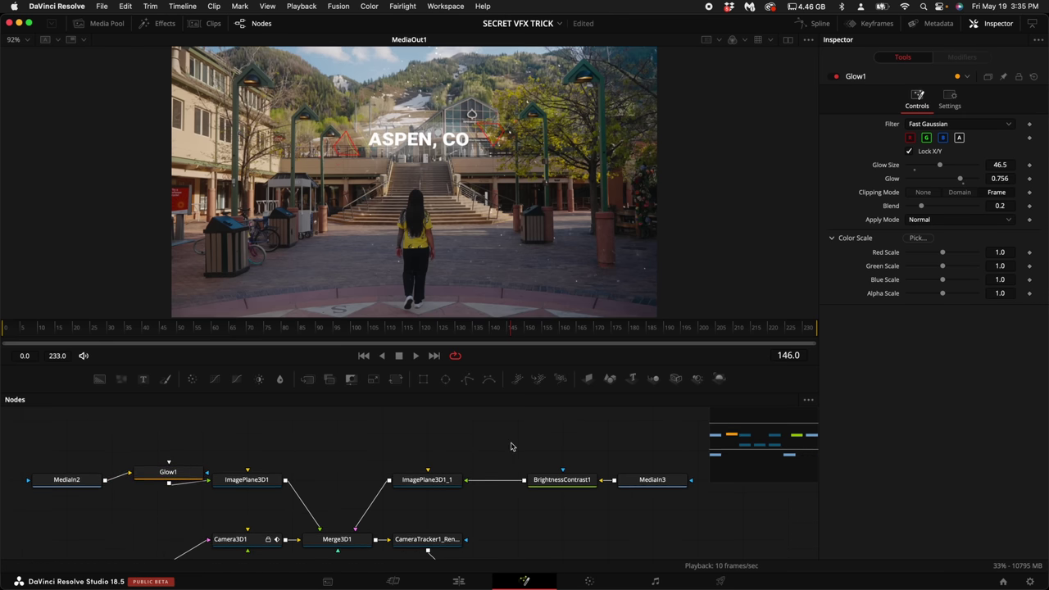
{"action": "key", "text": "ctrl+v"}
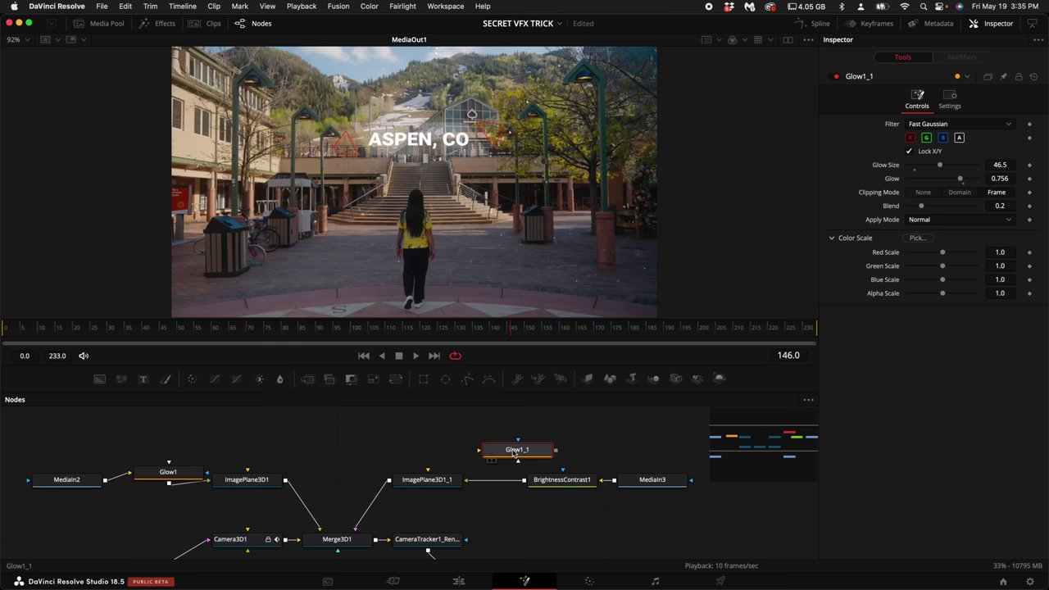
{"action": "left_click_drag", "start_coordinate": [516, 453], "coordinate": [516, 482]}
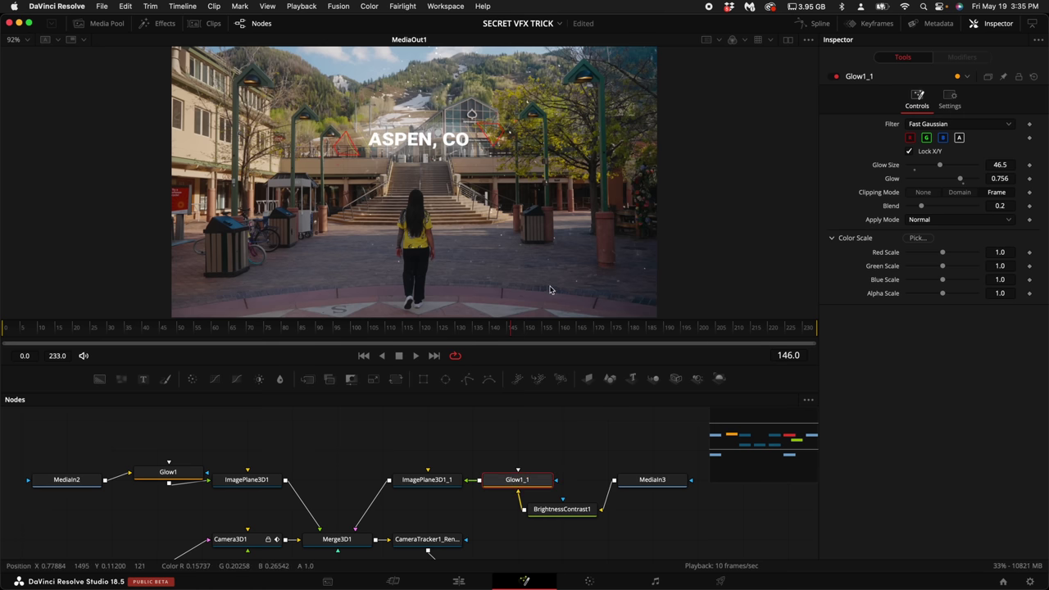
{"action": "scroll", "coordinate": [548, 290], "scroll_direction": "up", "scroll_amount": 6}
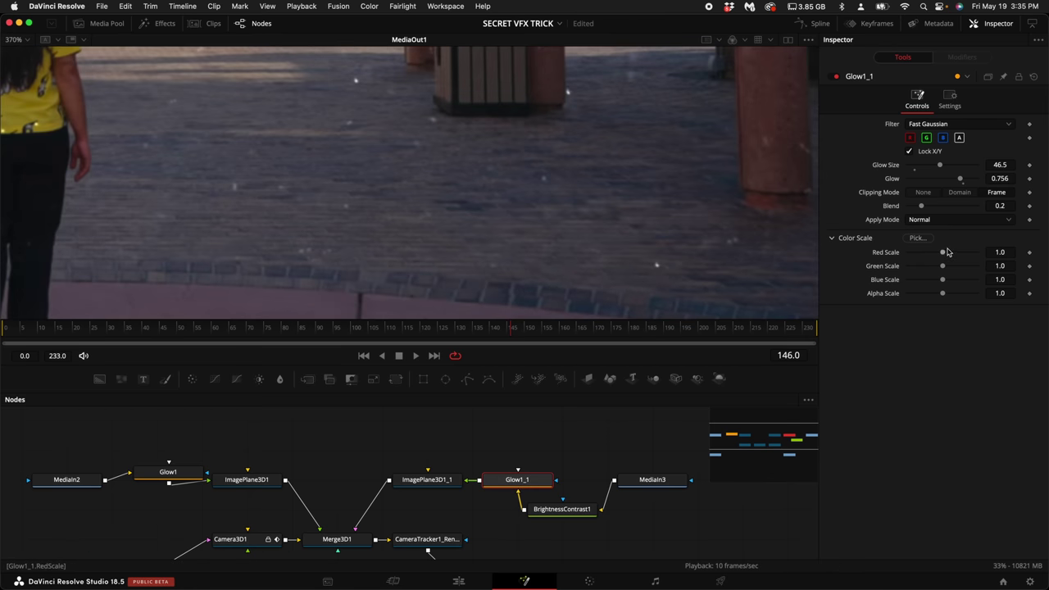
{"action": "left_click_drag", "start_coordinate": [943, 252], "coordinate": [947, 281]}
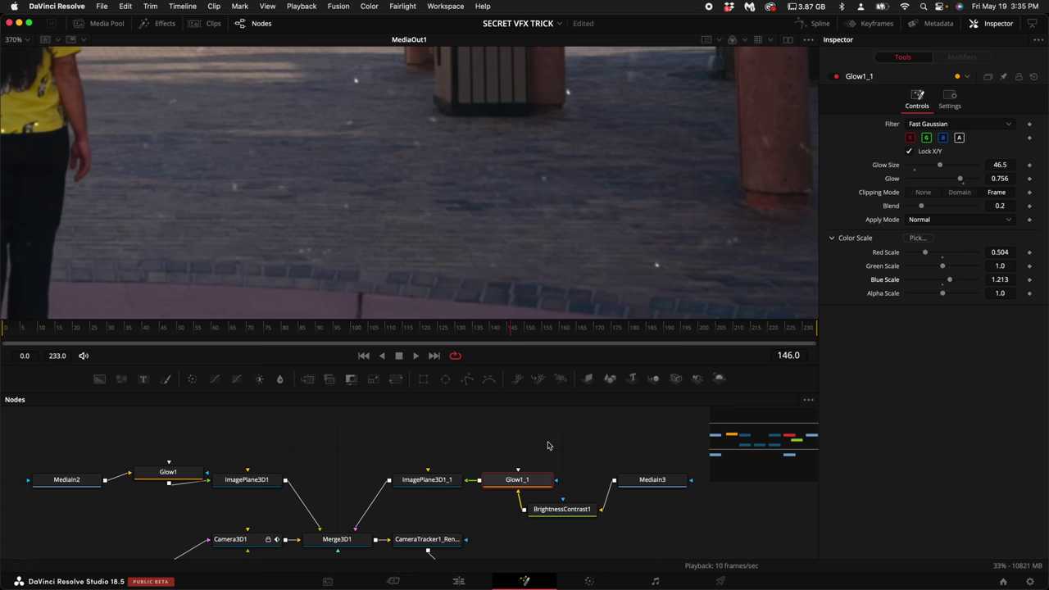
{"action": "left_click_drag", "start_coordinate": [944, 166], "coordinate": [915, 168]}
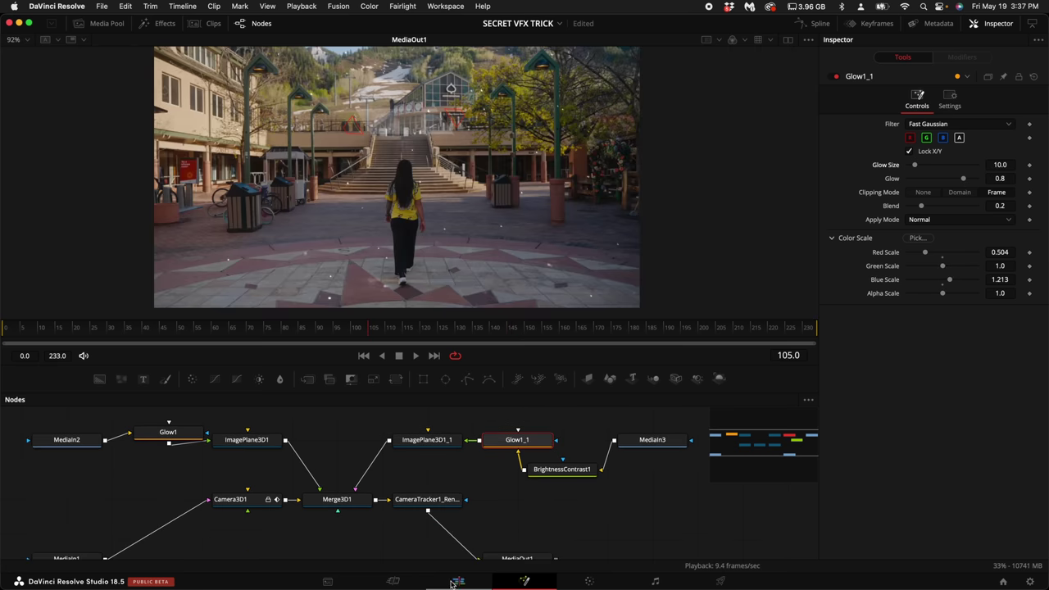
Return to the Edit page, then pick Sound Effects as the Envato Elements search category
{"action": "left_click", "coordinate": [455, 582]}
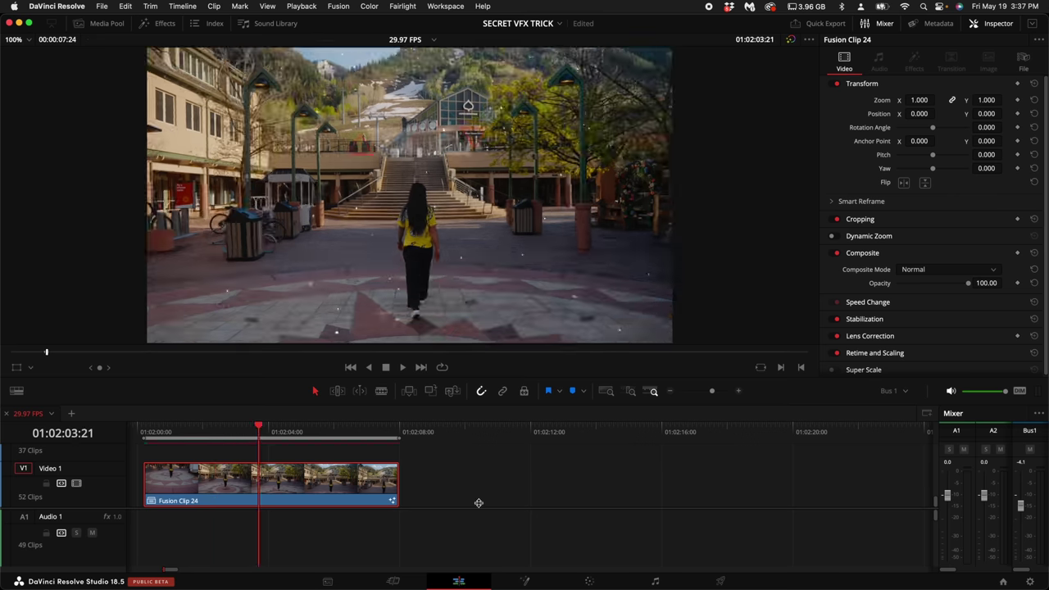
{"action": "key", "text": "ctrl+Up"}
{"action": "left_click", "coordinate": [585, 279]}
{"action": "key", "text": "ctrl+Right"}
{"action": "left_click", "coordinate": [351, 77]}
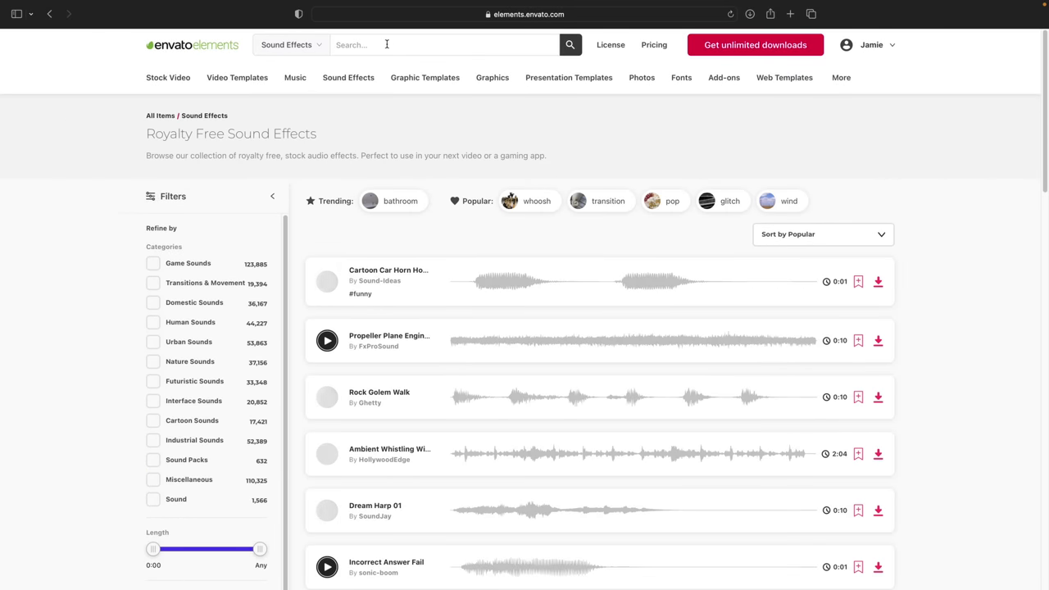
Search Envato sound effects for 'glitch' and browse results such as Glitch and Glitching
{"action": "type", "text": "glitch"}
{"action": "key", "text": "Return"}
{"action": "scroll", "coordinate": [391, 421], "scroll_direction": "down", "scroll_amount": 10}
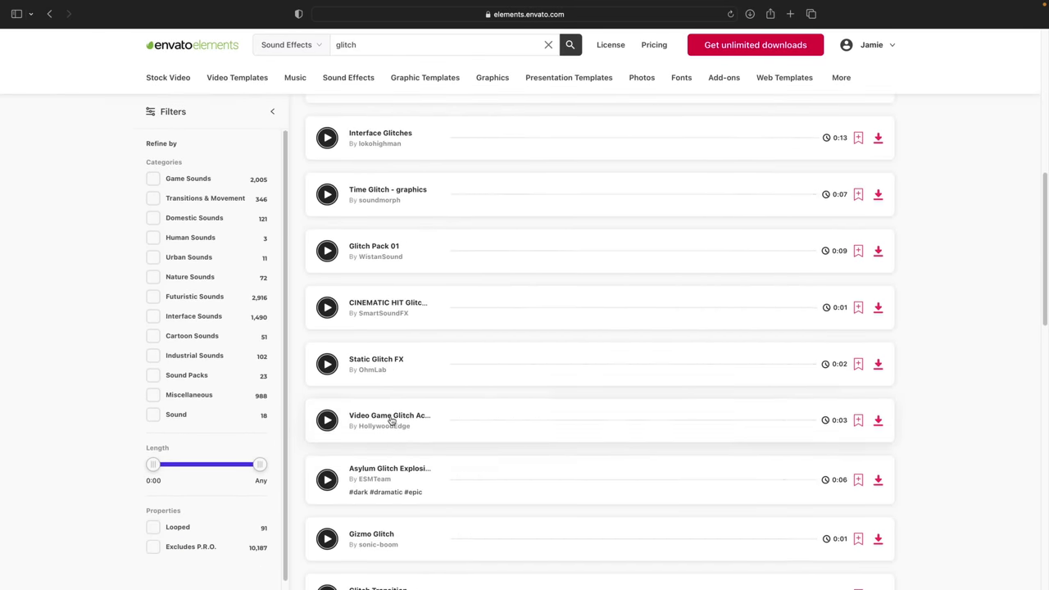
{"action": "scroll", "coordinate": [352, 393], "scroll_direction": "up", "scroll_amount": 3}
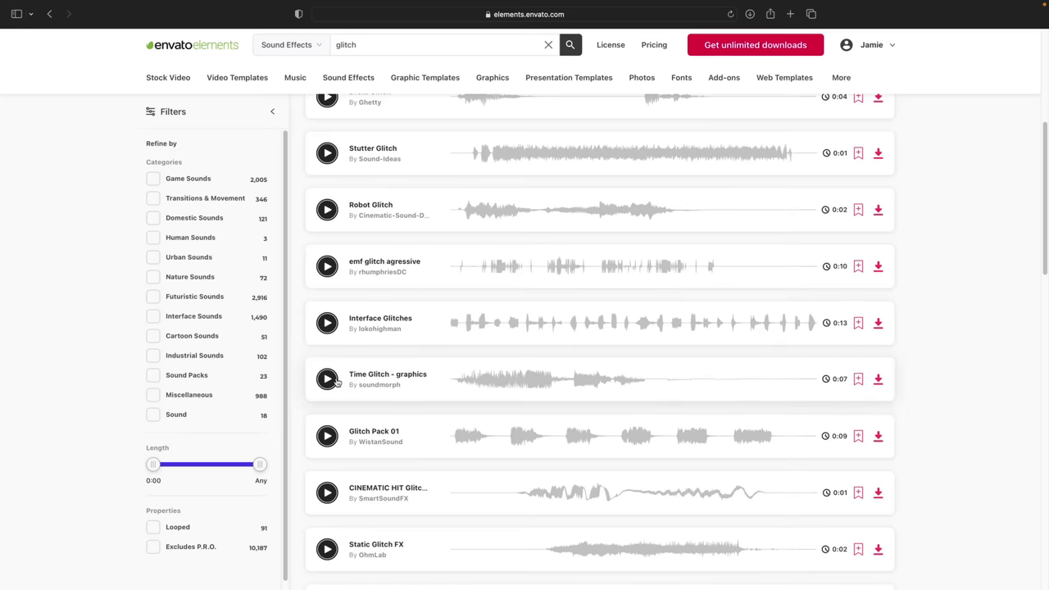
{"action": "scroll", "coordinate": [356, 412], "scroll_direction": "up", "scroll_amount": 3}
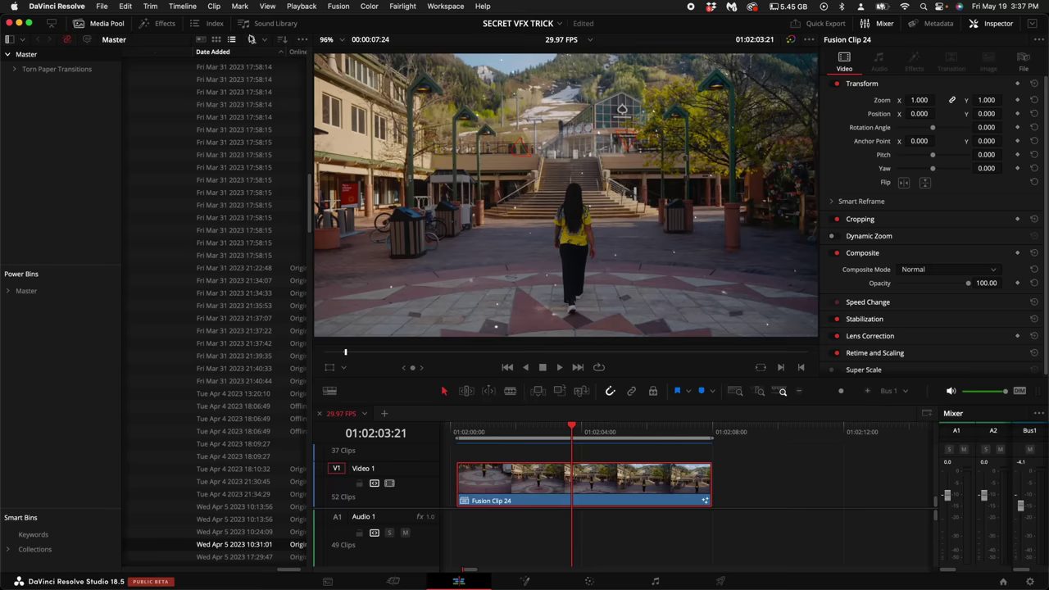
Search the Media Pool by name so the glitch sound clips are listed
{"action": "left_click", "coordinate": [251, 40]}
{"action": "type", "text": "glitch"}
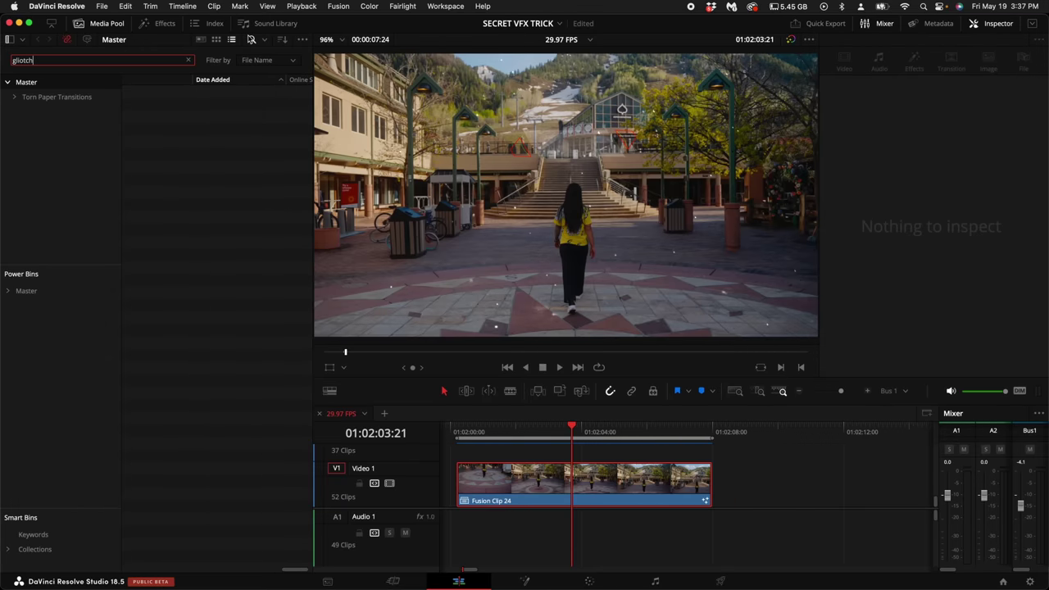
{"action": "key", "text": "BackSpace"}
{"action": "key", "text": "BackSpace"}
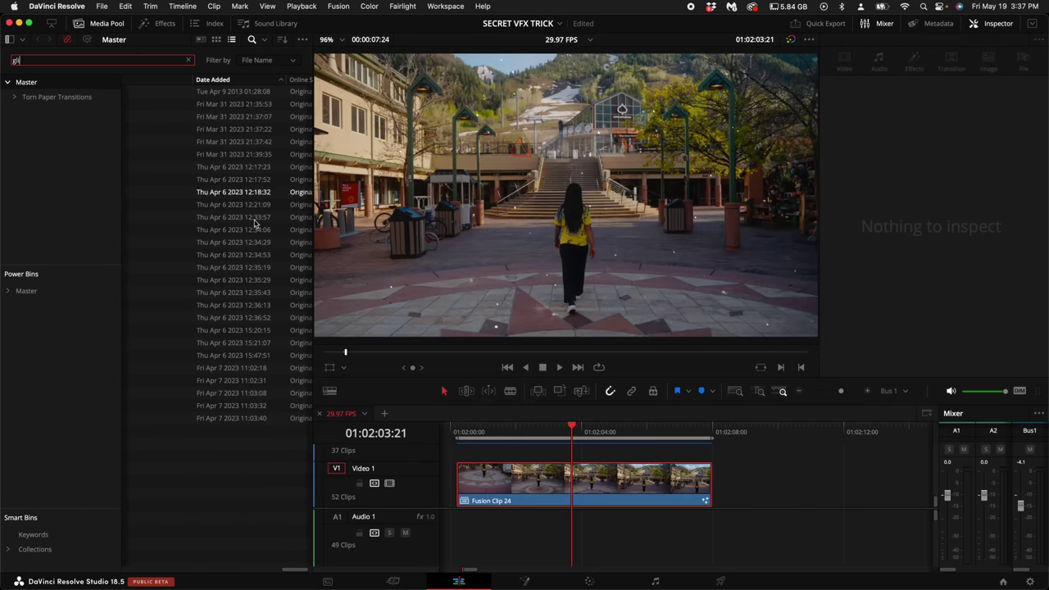
Place glitch 13.wav, glitch 28.wav and glitch 32.wav on Audio 1 beneath Fusion Clip 24
{"action": "left_click_drag", "start_coordinate": [175, 229], "coordinate": [579, 515]}
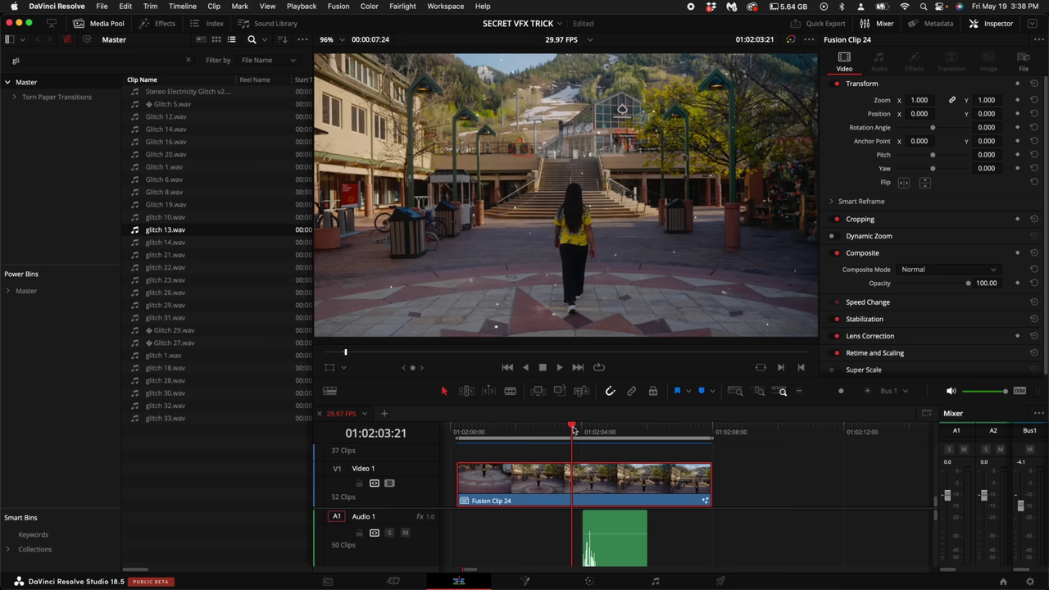
{"action": "mouse_move", "coordinate": [572, 431]}
{"action": "left_mouse_down"}
{"action": "mouse_move", "coordinate": [557, 430]}
{"action": "mouse_move", "coordinate": [578, 429]}
{"action": "left_mouse_up"}
{"action": "left_click", "coordinate": [168, 368]}
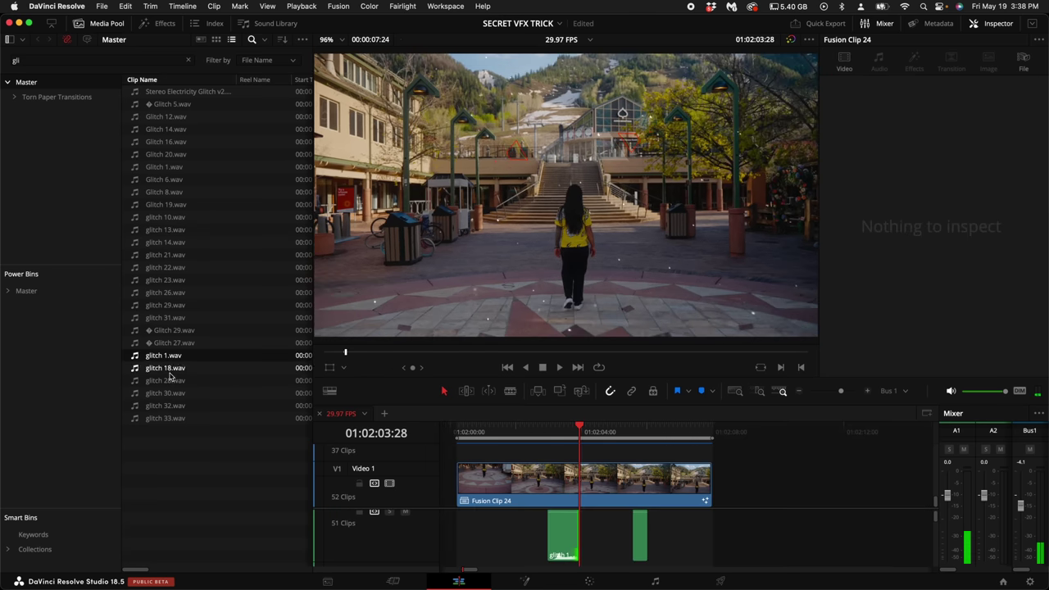
{"action": "left_click_drag", "start_coordinate": [168, 380], "coordinate": [632, 534]}
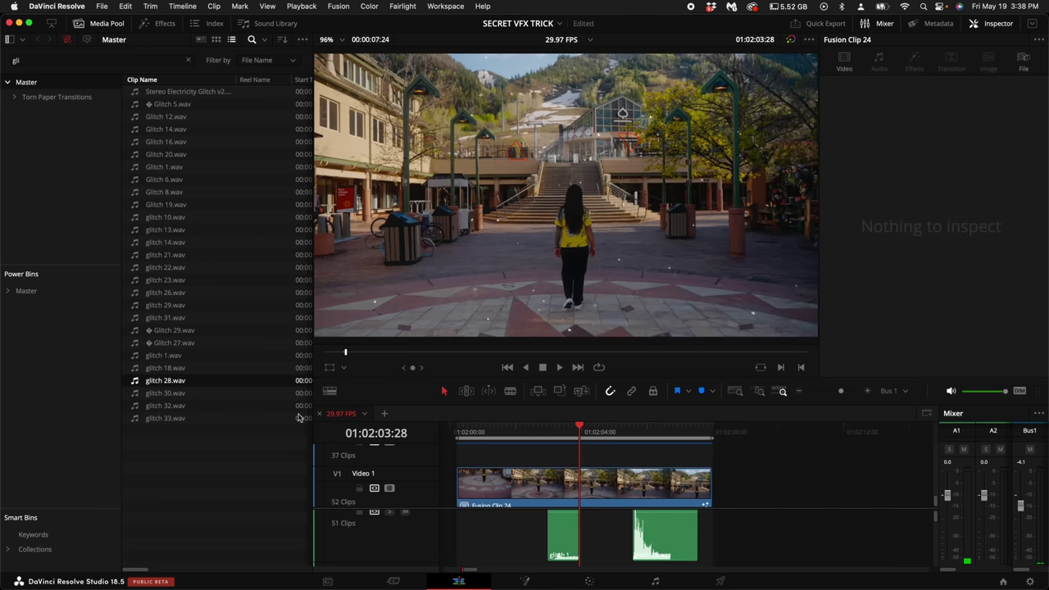
{"action": "left_click_drag", "start_coordinate": [165, 405], "coordinate": [629, 543]}
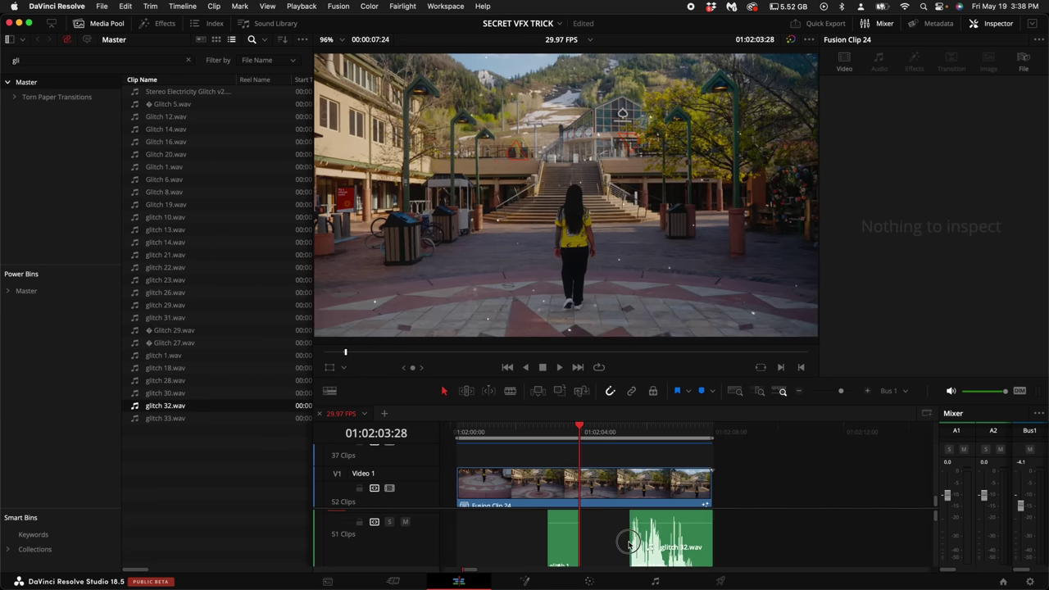